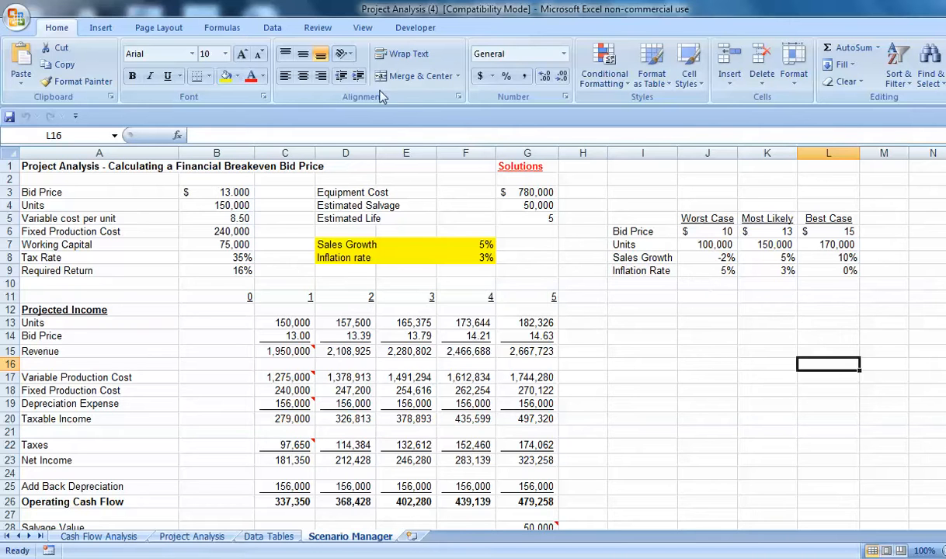
Open the Scenario Manager and start adding a new scenario.
{"action": "left_click", "coordinate": [273, 29]}
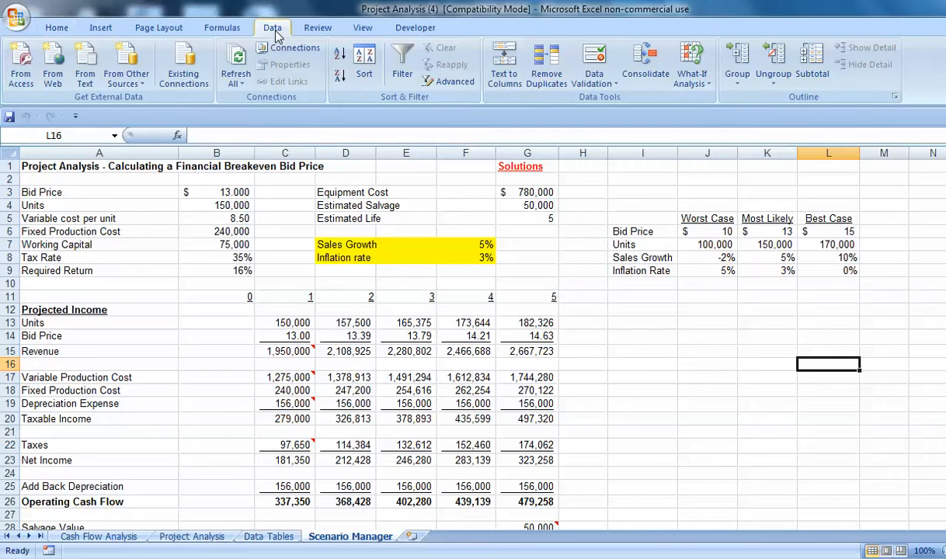
{"action": "left_click", "coordinate": [693, 78]}
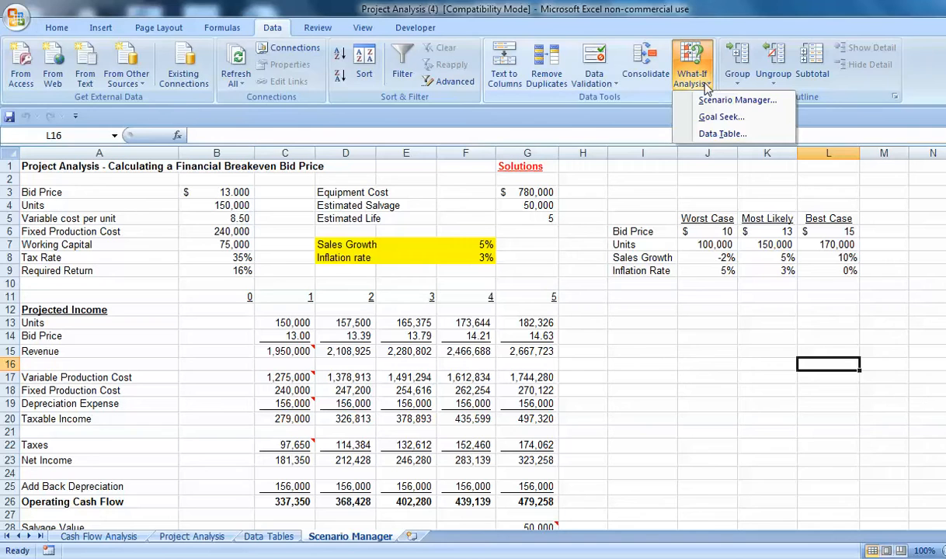
{"action": "left_click", "coordinate": [703, 99]}
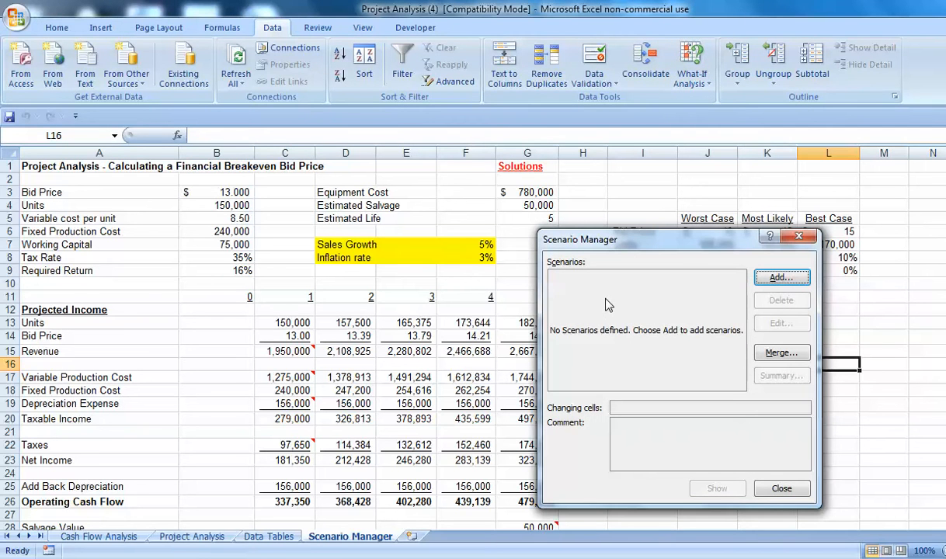
{"action": "left_click", "coordinate": [779, 280]}
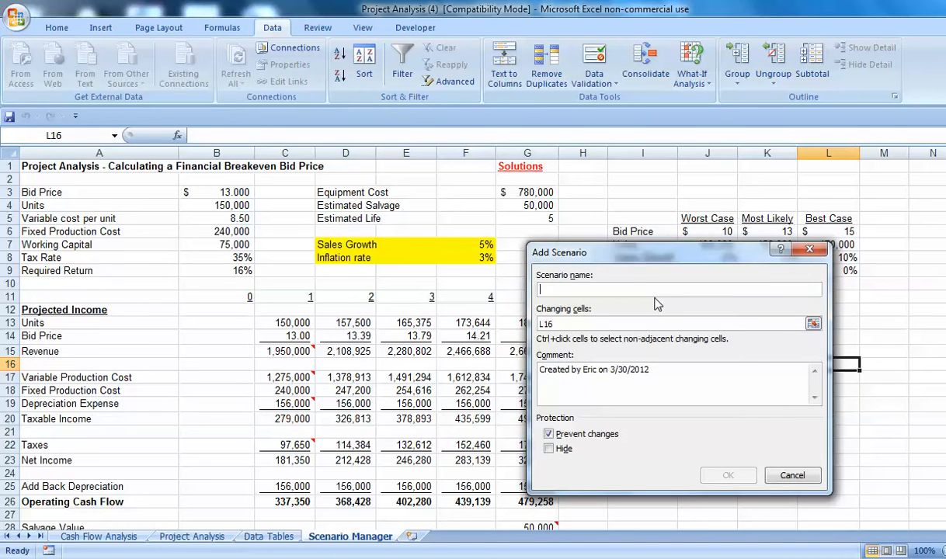
Name the scenario "Worst Case" with changing cells B3, B4, F7 and F8.
{"action": "type", "text": "Worst Case"}
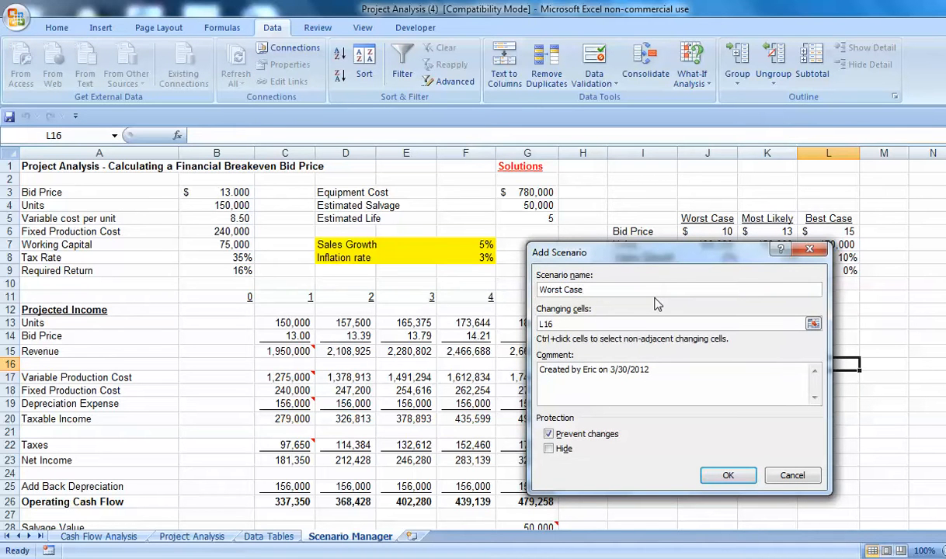
{"action": "key", "text": "Tab"}
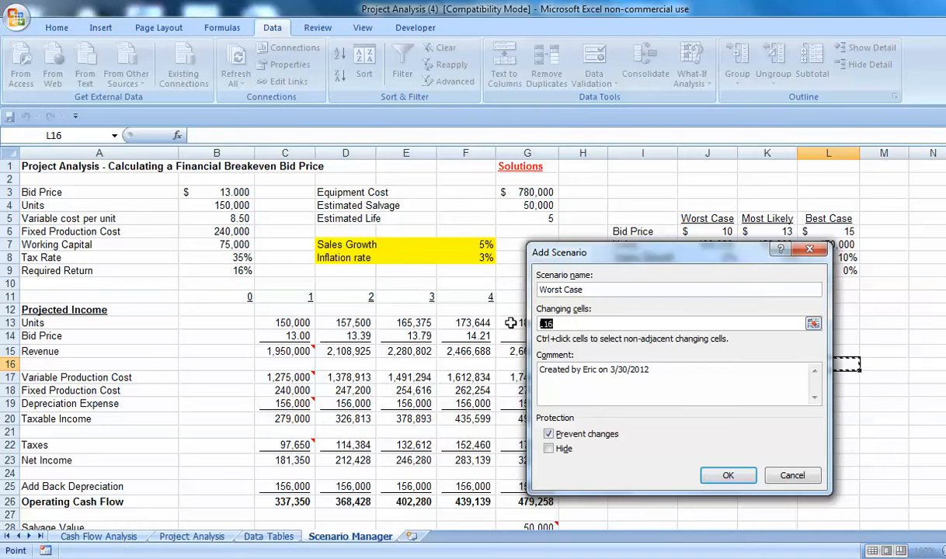
{"action": "key", "text": "BackSpace"}
{"action": "left_click_drag", "start_coordinate": [657, 256], "coordinate": [708, 314]}
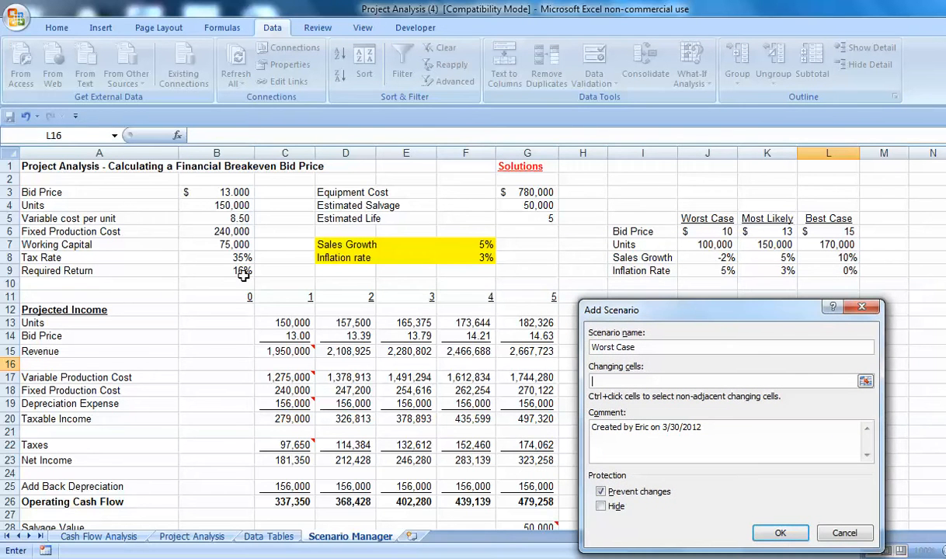
{"action": "left_click", "coordinate": [221, 194]}
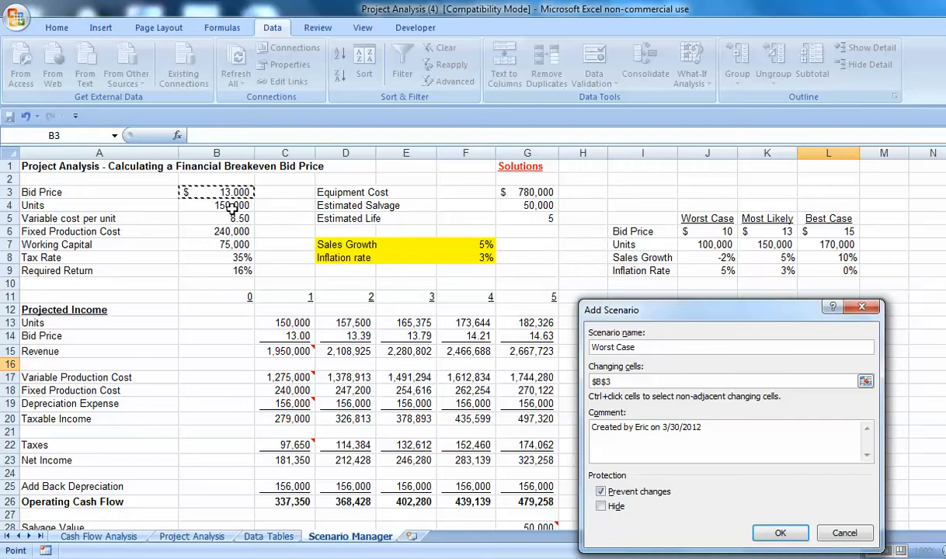
{"action": "type", "text": ","}
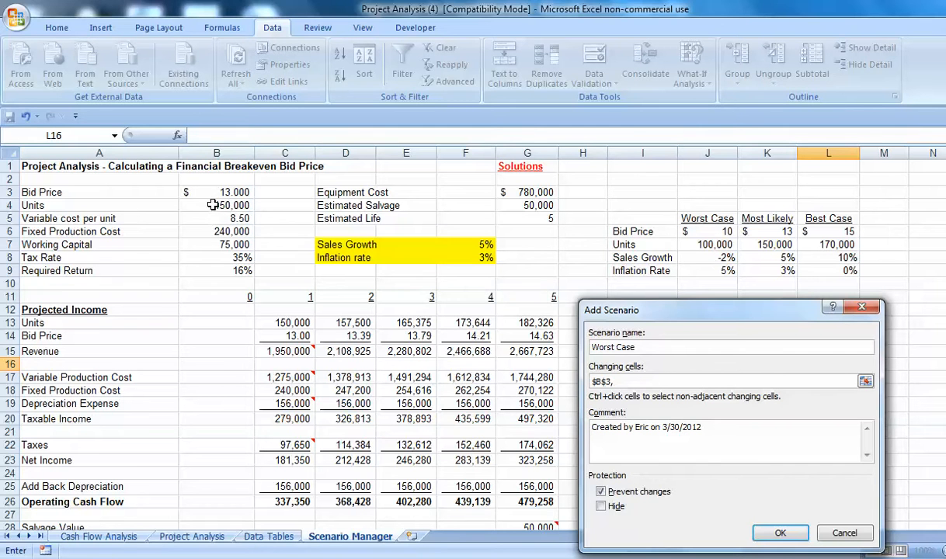
{"action": "left_click", "coordinate": [214, 206]}
{"action": "type", "text": ","}
{"action": "left_click", "coordinate": [458, 245]}
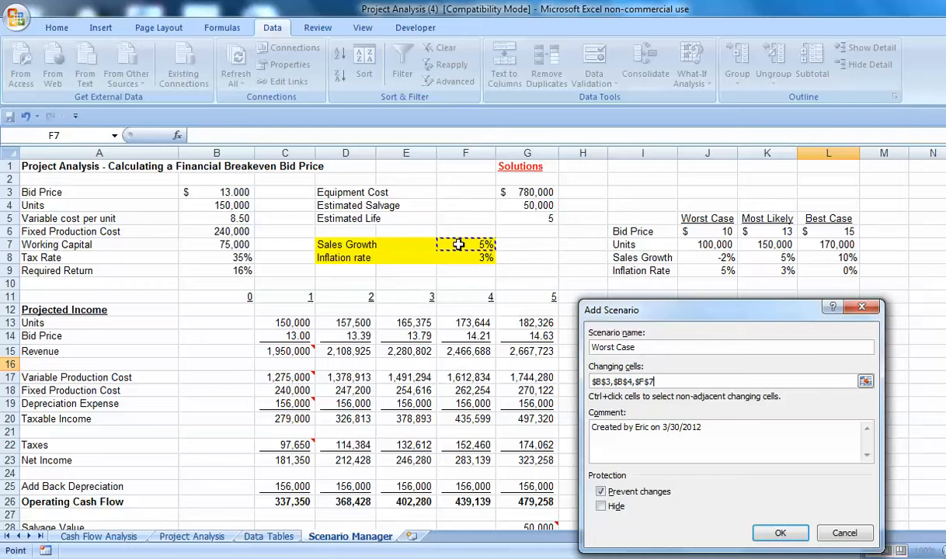
{"action": "type", "text": ","}
{"action": "left_click", "coordinate": [464, 262]}
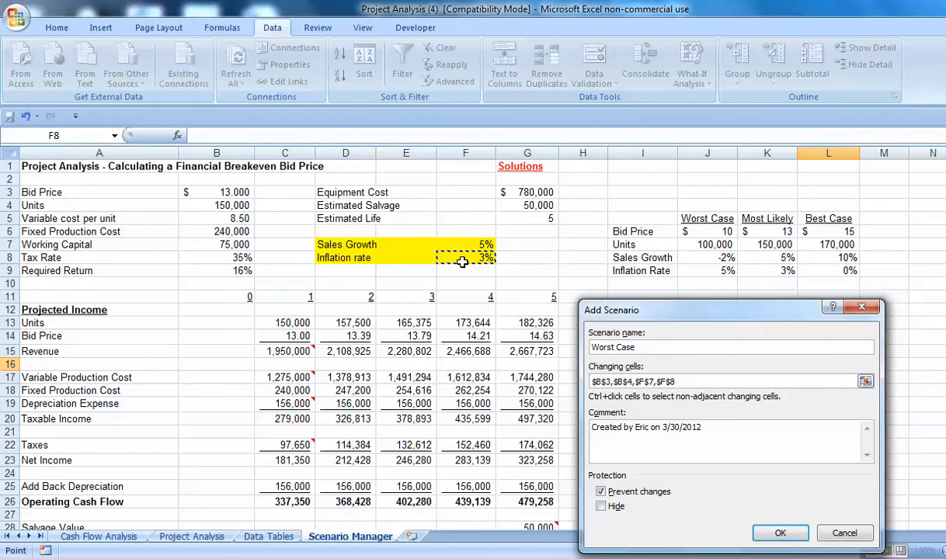
{"action": "left_click", "coordinate": [778, 535]}
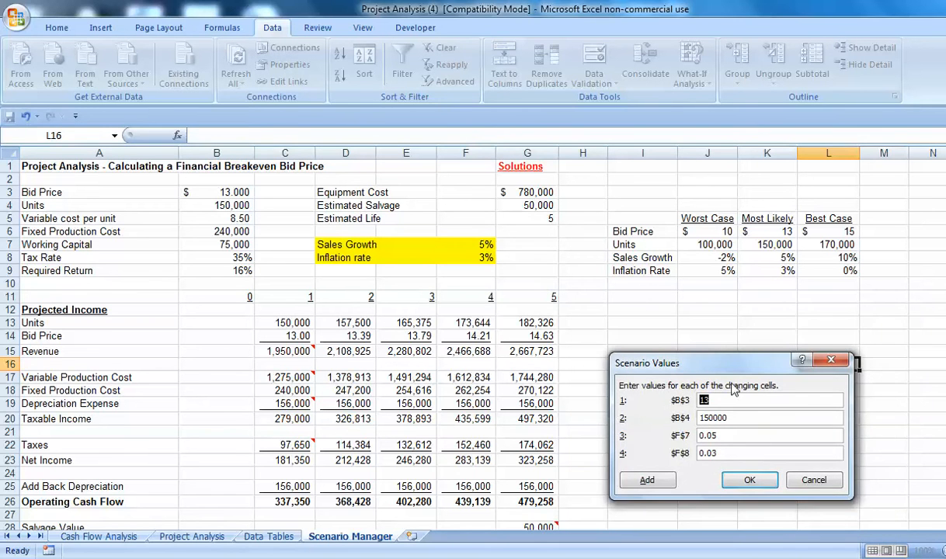
Enter the Worst Case values: bid price 10, units 100000, sales growth -2% and inflation 5%.
{"action": "left_click_drag", "start_coordinate": [730, 367], "coordinate": [712, 329]}
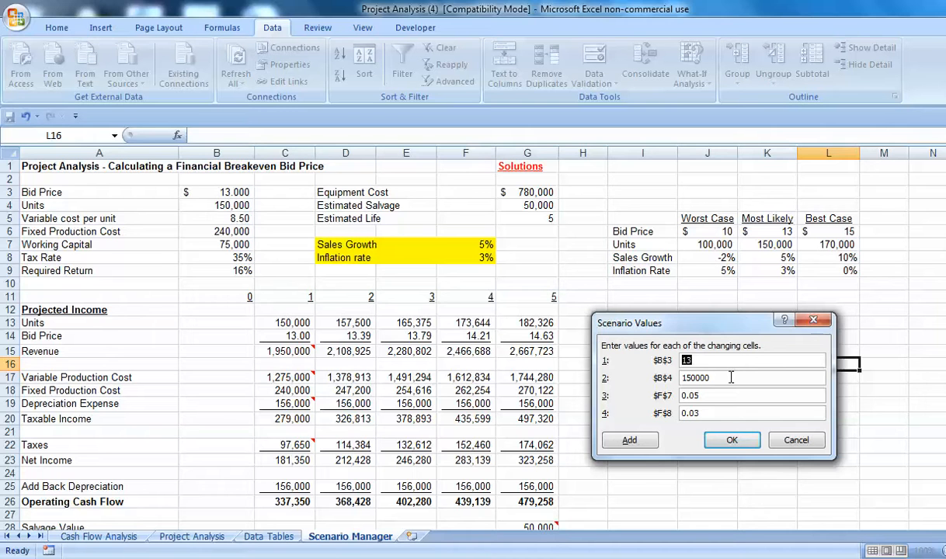
{"action": "type", "text": "10"}
{"action": "key", "text": "Tab"}
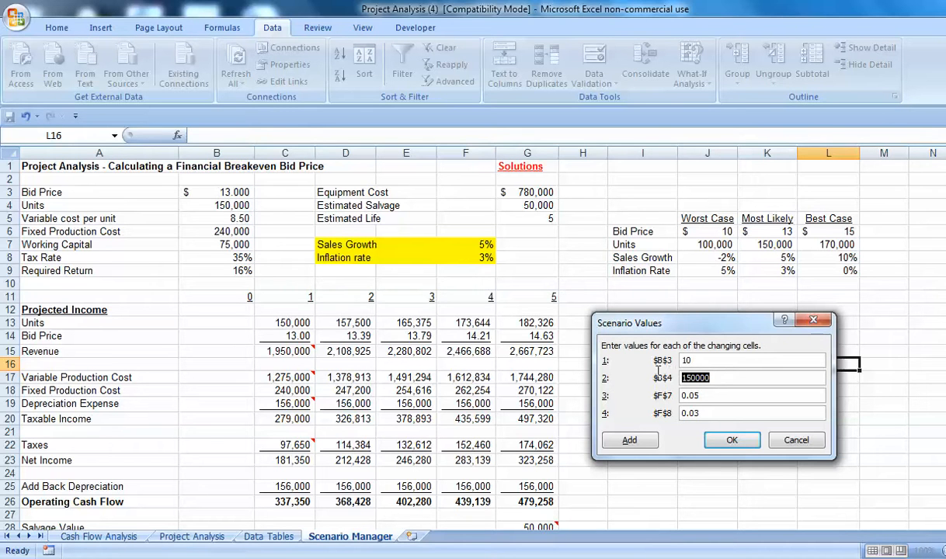
{"action": "type", "text": "100000"}
{"action": "key", "text": "Tab"}
{"action": "type", "text": "-"}
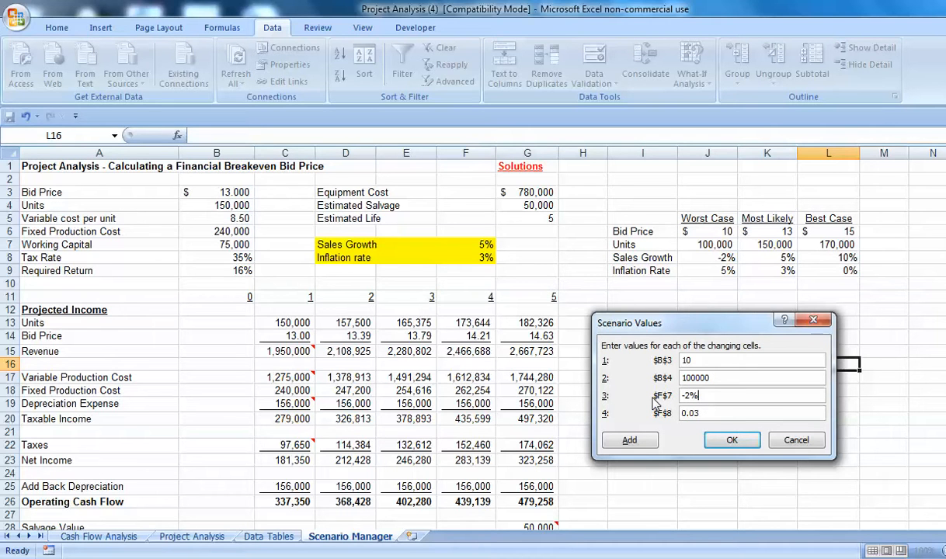
{"action": "key", "text": "Tab"}
{"action": "type", "text": "5"}
{"action": "left_click", "coordinate": [722, 446]}
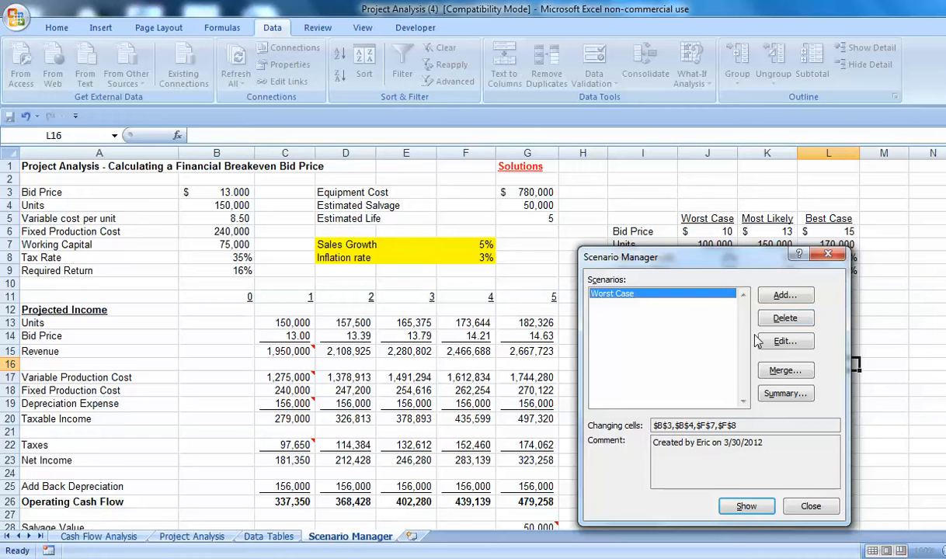
Add a "Most Likely" scenario on the same changing cells, keeping the default values 13, 150000, 0.05 and 0.03.
{"action": "left_click", "coordinate": [783, 297]}
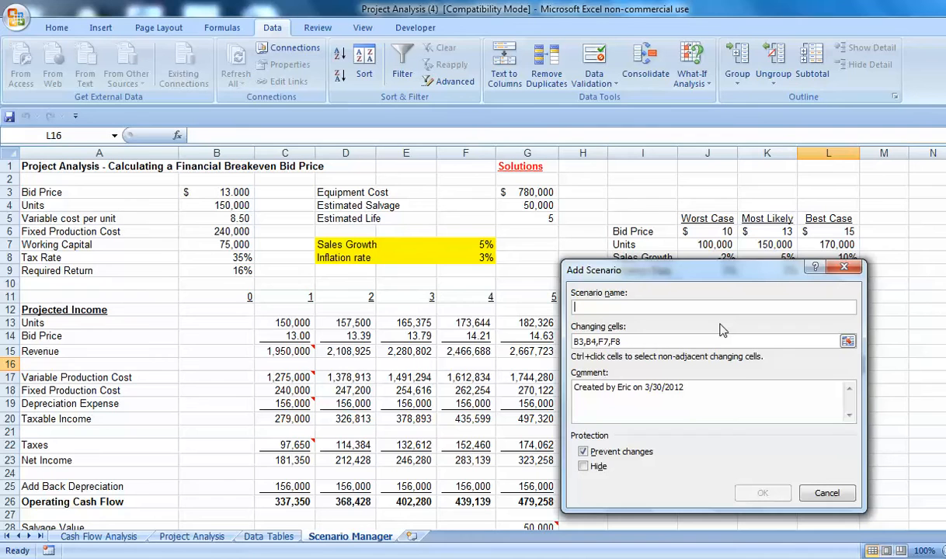
{"action": "type", "text": "Most Likely"}
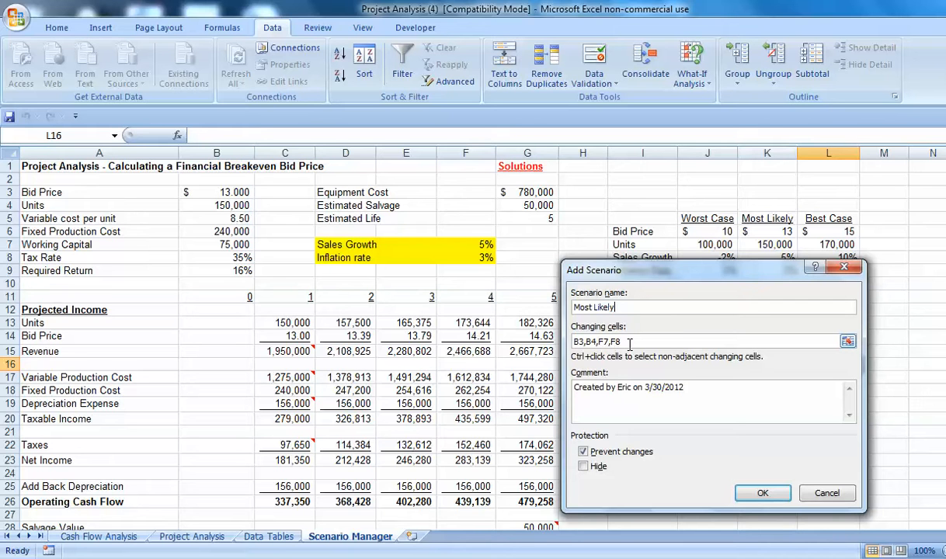
{"action": "left_click", "coordinate": [761, 495]}
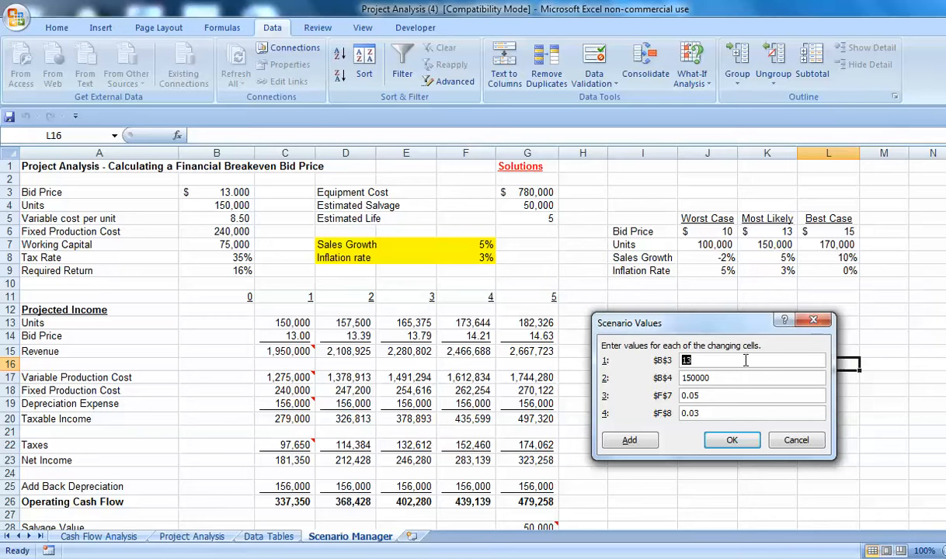
{"action": "left_click", "coordinate": [732, 441]}
Add a "Best Case" scenario on the same changing cells.
{"action": "left_click", "coordinate": [778, 296]}
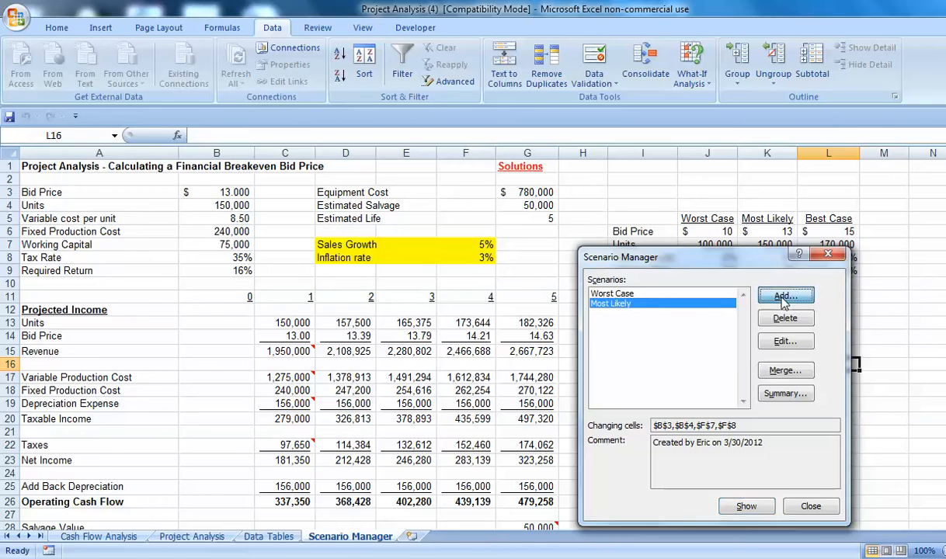
{"action": "type", "text": "Best Case"}
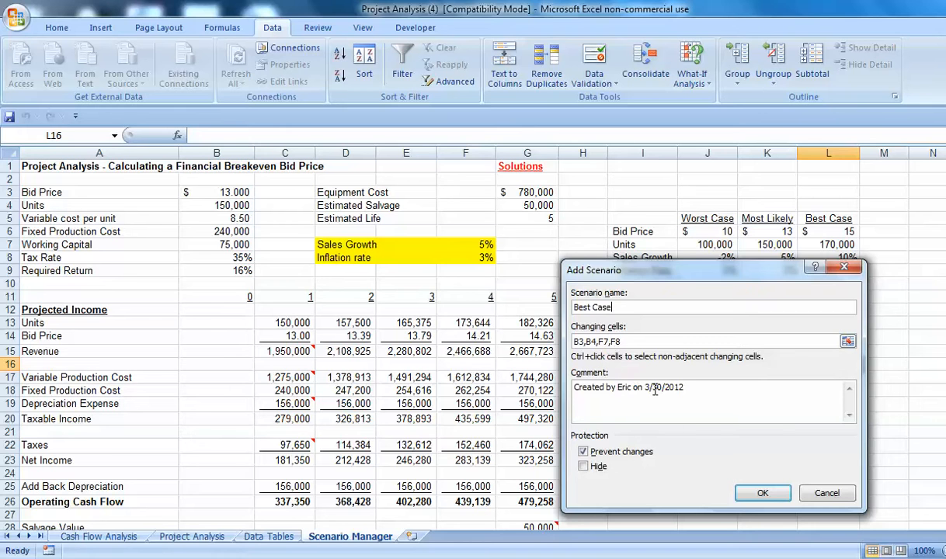
{"action": "left_click", "coordinate": [752, 493]}
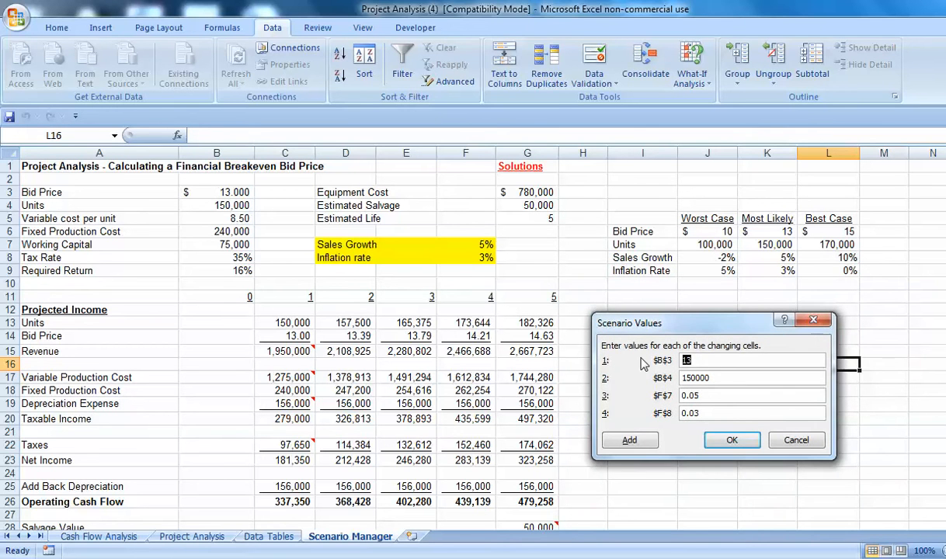
Enter the Best Case values: bid price 15, units 170000, sales growth 10% and inflation 0%.
{"action": "type", "text": "15"}
{"action": "key", "text": "Tab"}
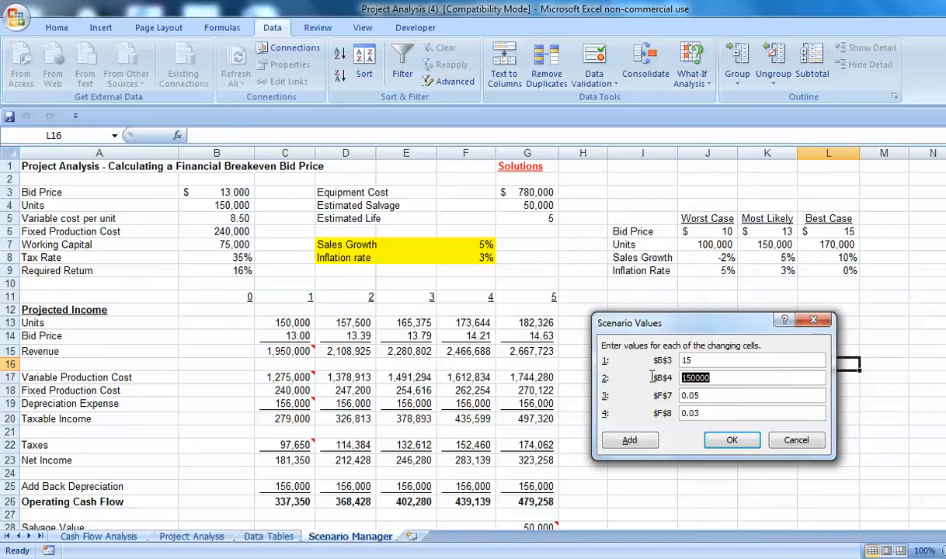
{"action": "type", "text": "170000"}
{"action": "key", "text": "Tab"}
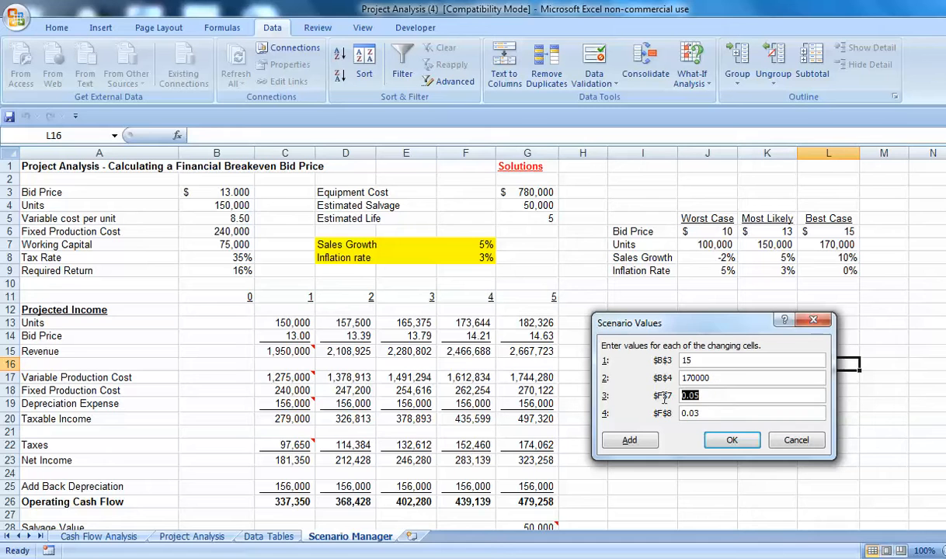
{"action": "type", "text": "10%"}
{"action": "key", "text": "Tab"}
{"action": "type", "text": "0"}
{"action": "left_click", "coordinate": [722, 440]}
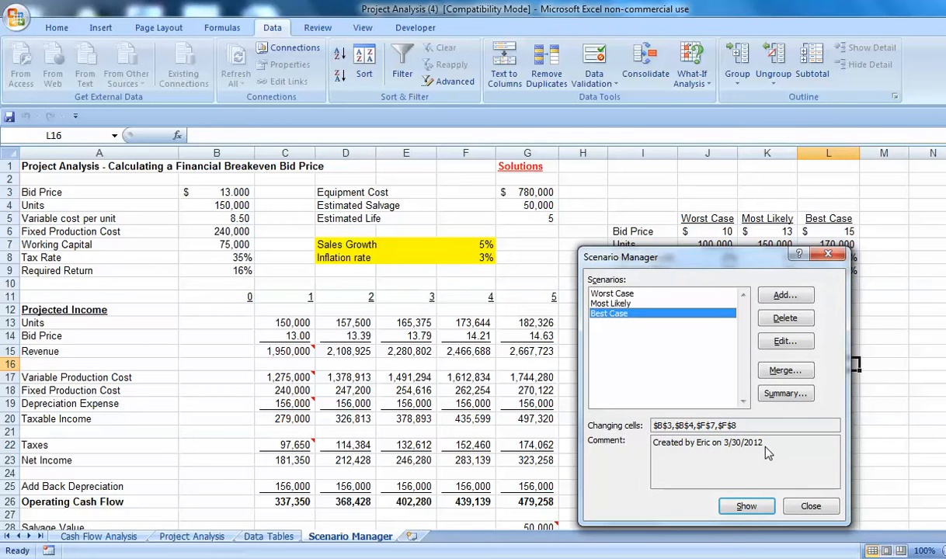
Create a scenario summary report with result cells C26, B36 and B38.
{"action": "left_click", "coordinate": [801, 396]}
{"action": "left_click", "coordinate": [801, 398]}
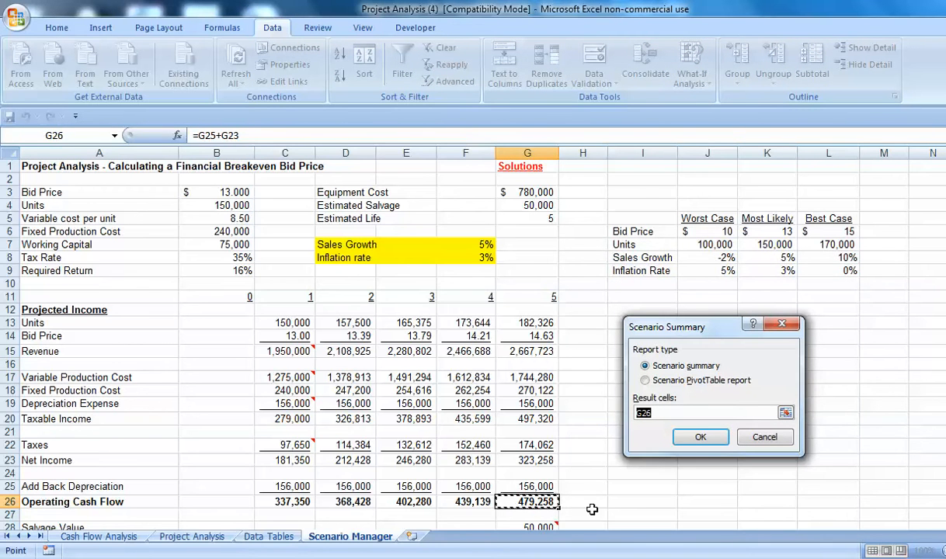
{"action": "scroll", "coordinate": [606, 474], "scroll_direction": "down", "scroll_amount": 4}
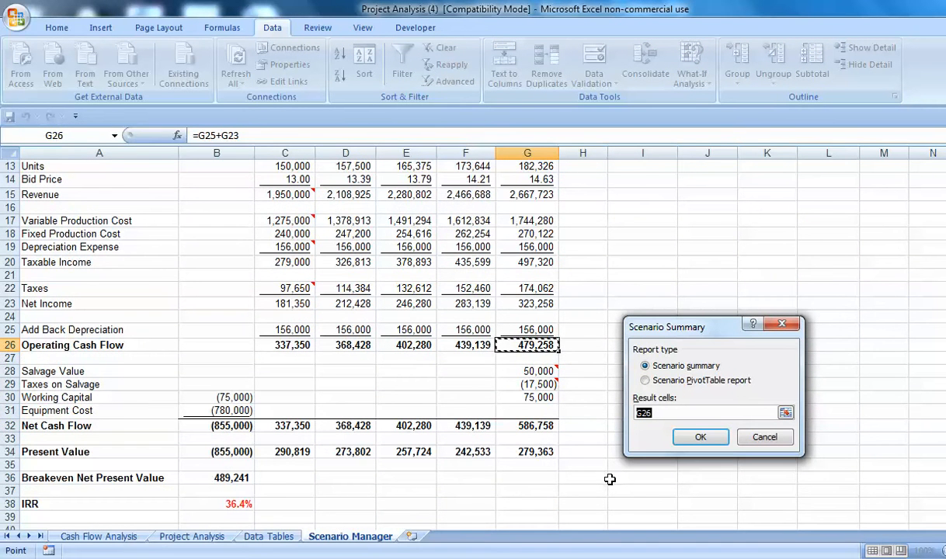
{"action": "left_click", "coordinate": [292, 346]}
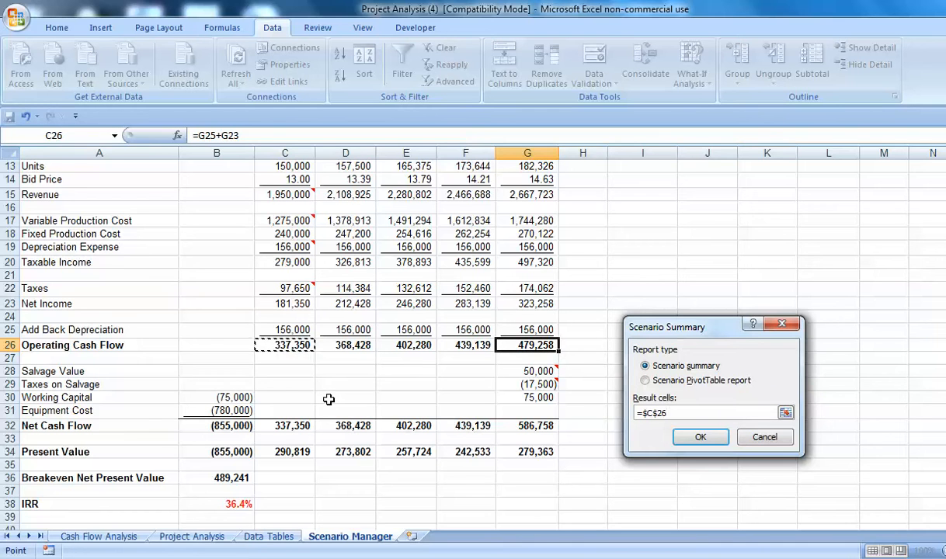
{"action": "left_click", "coordinate": [225, 478], "text": "ctrl"}
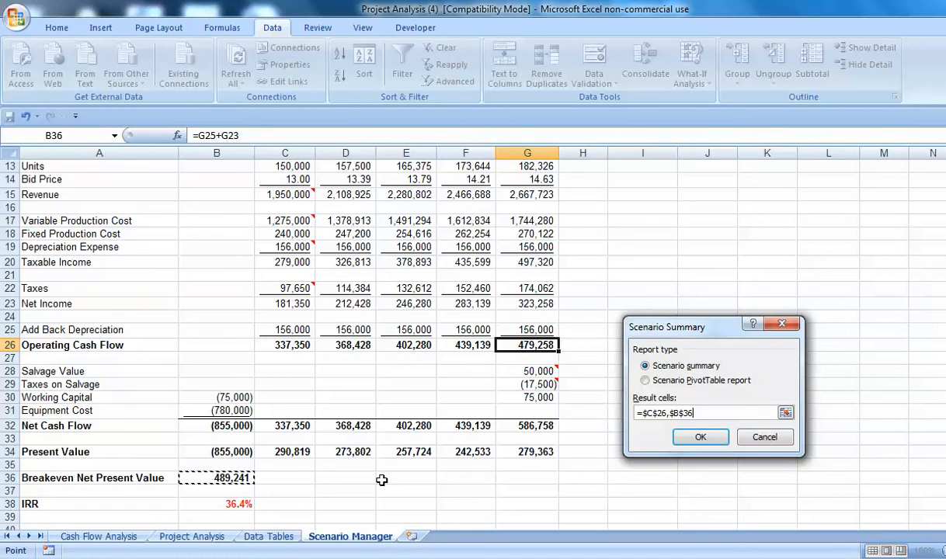
{"action": "type", "text": ","}
{"action": "left_click", "coordinate": [237, 503]}
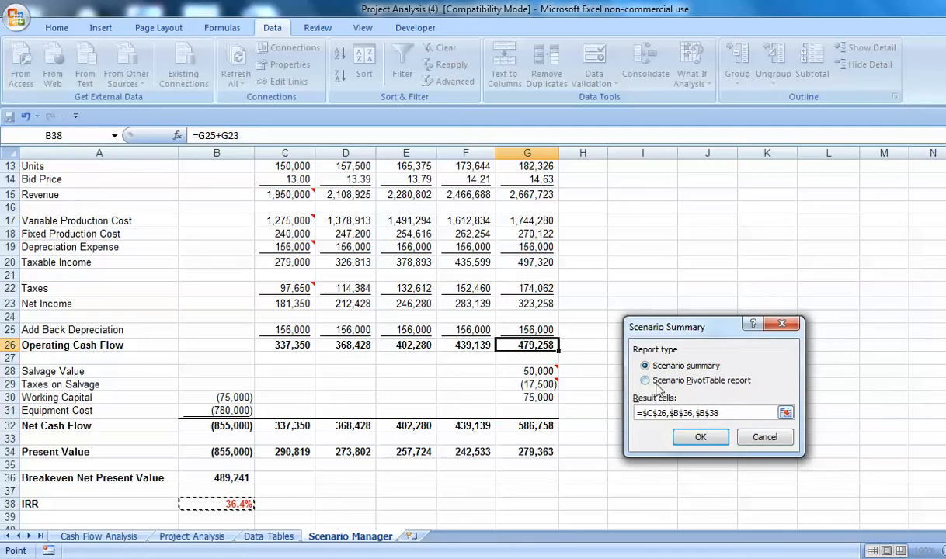
{"action": "left_click", "coordinate": [699, 439]}
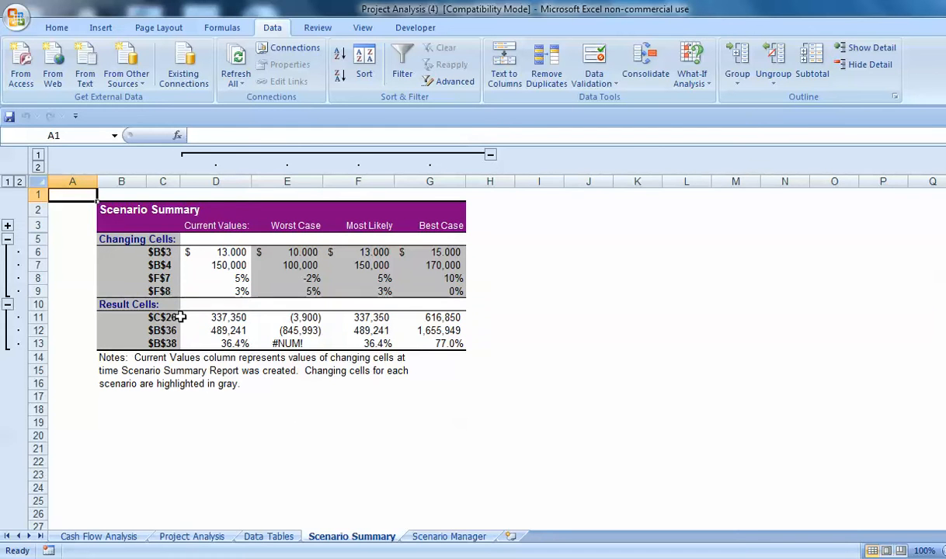
Return to the Scenario Manager sheet and select the bid price cell B3.
{"action": "left_click", "coordinate": [439, 537]}
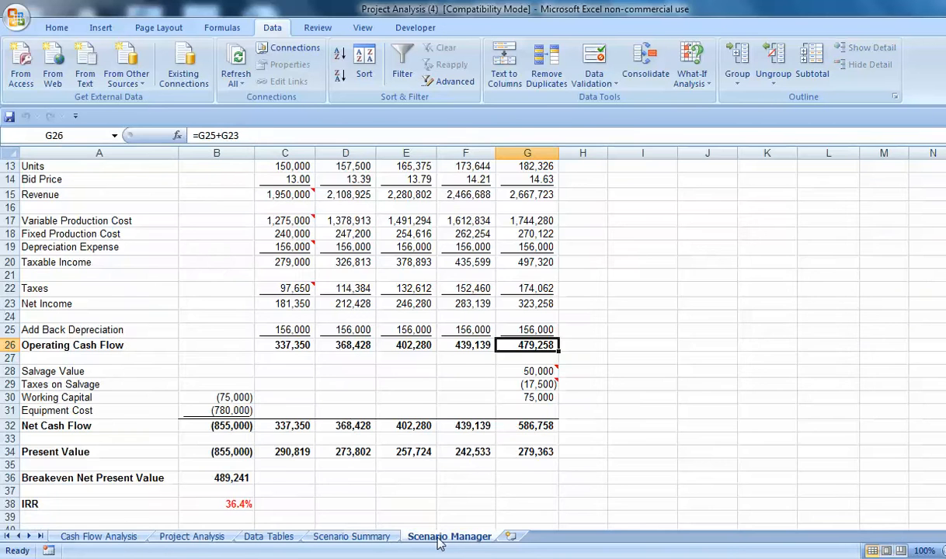
{"action": "scroll", "coordinate": [221, 258], "scroll_direction": "up", "scroll_amount": 4}
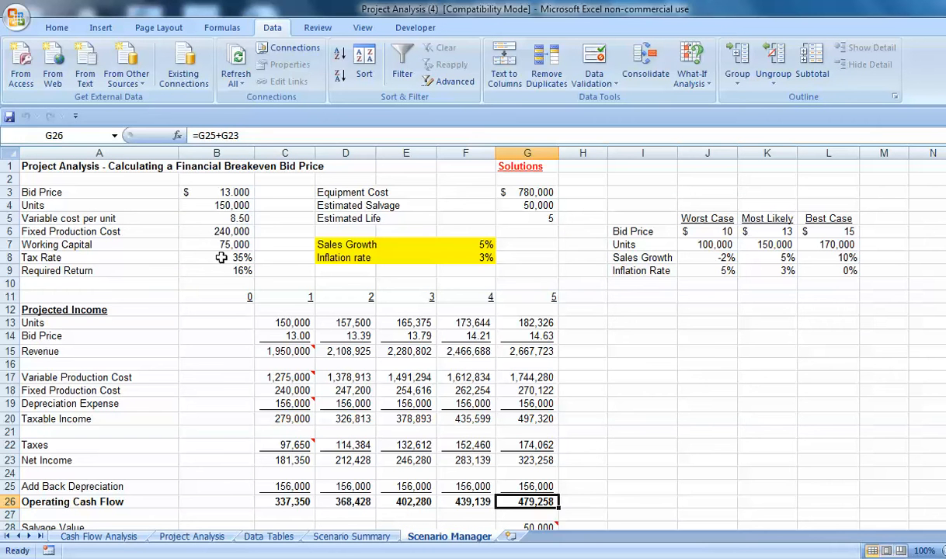
{"action": "left_click", "coordinate": [212, 183]}
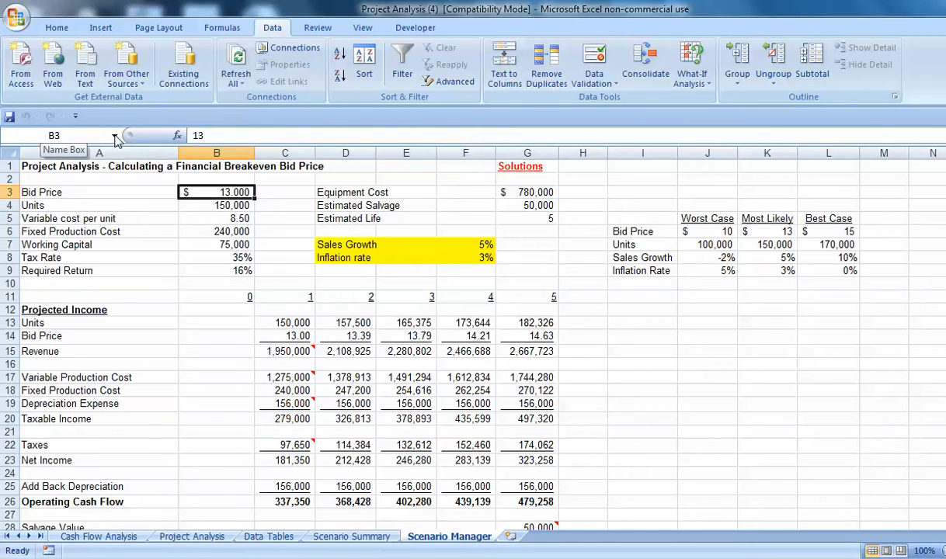
Name the bid price cell B3 as Bid_Price.
{"action": "left_click", "coordinate": [115, 138]}
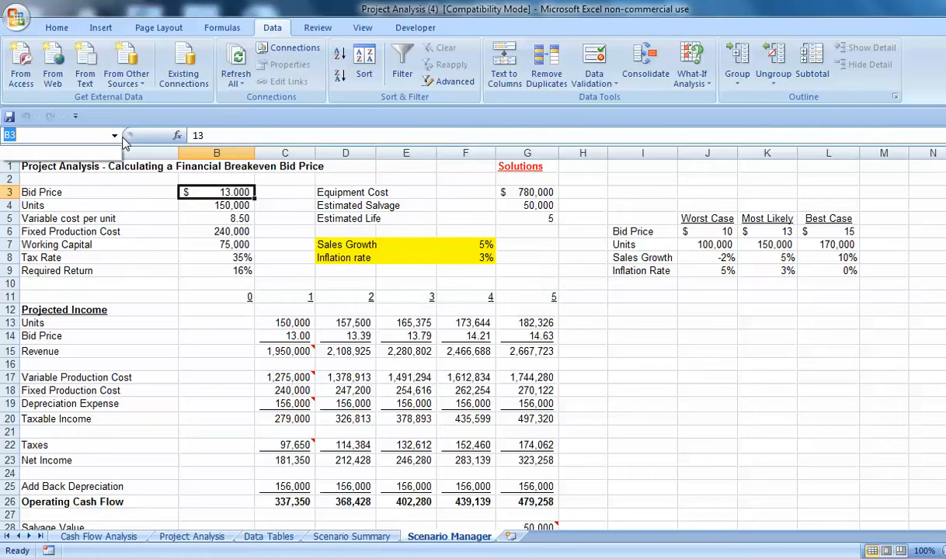
{"action": "type", "text": "Bid_Price"}
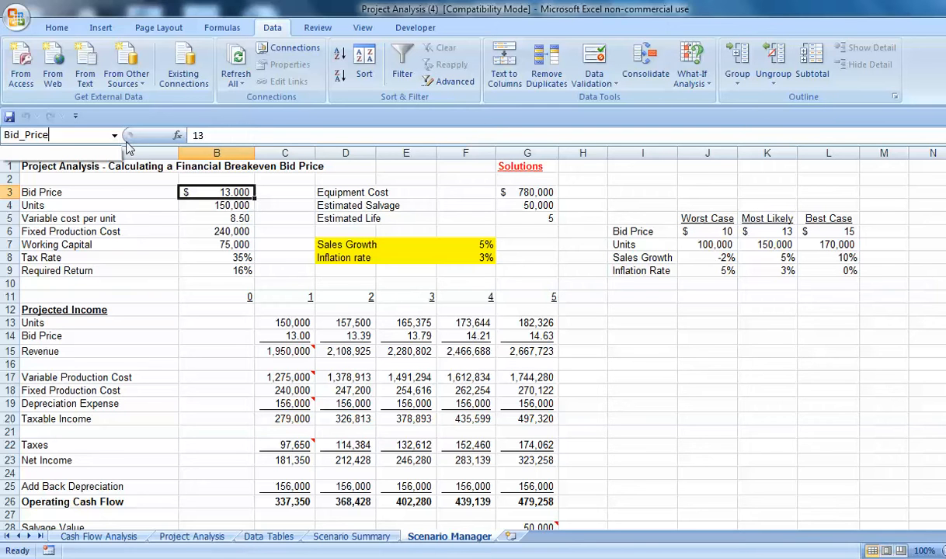
{"action": "key", "text": "Return"}
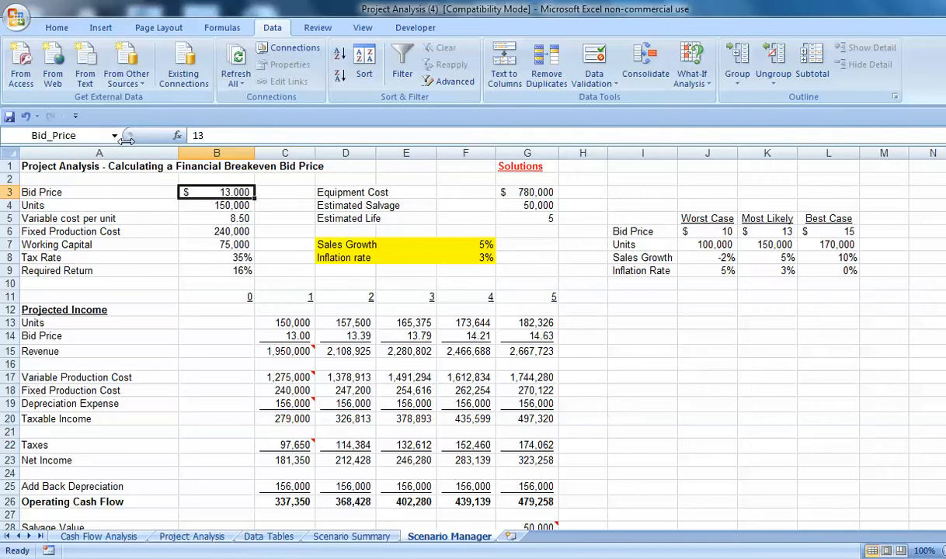
Define the name Units for the units cell B4.
{"action": "left_click", "coordinate": [216, 202]}
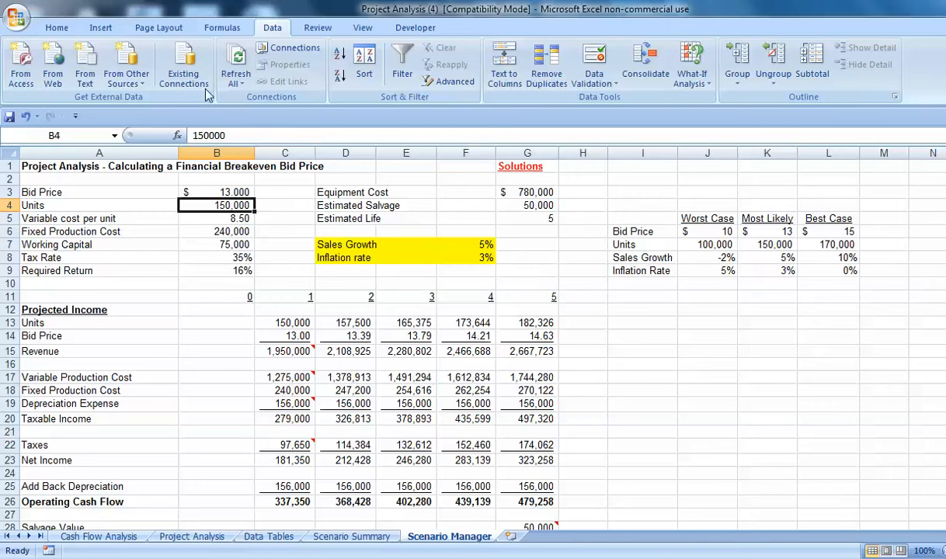
{"action": "left_click", "coordinate": [223, 29]}
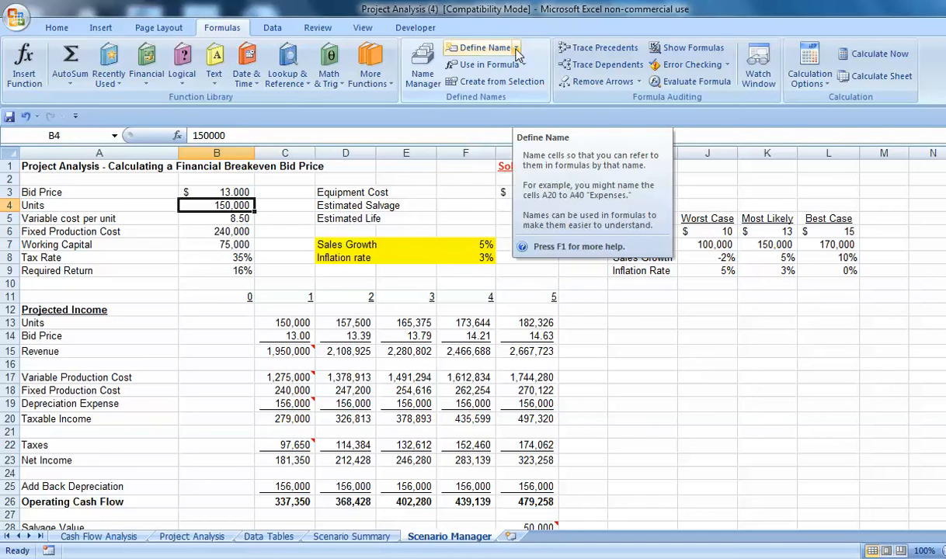
{"action": "left_click", "coordinate": [483, 48]}
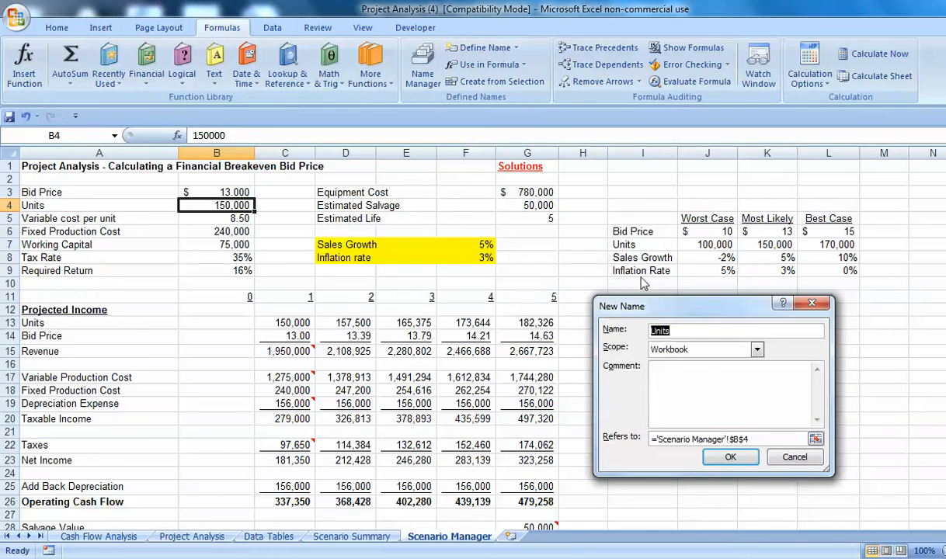
{"action": "left_click", "coordinate": [682, 375]}
{"action": "left_click", "coordinate": [732, 460]}
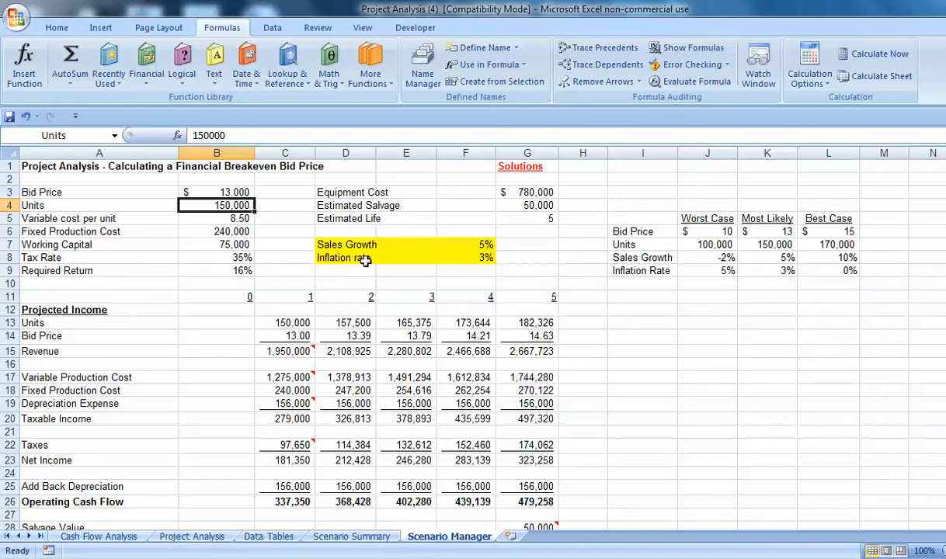
Enter =units in cell J14 to test the new name, then undo the entry.
{"action": "left_click", "coordinate": [693, 336]}
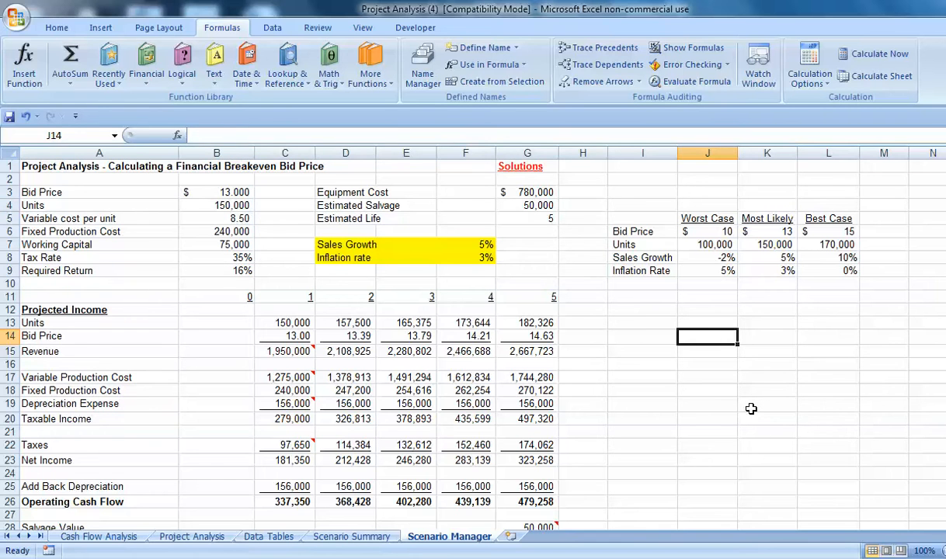
{"action": "type", "text": "=units"}
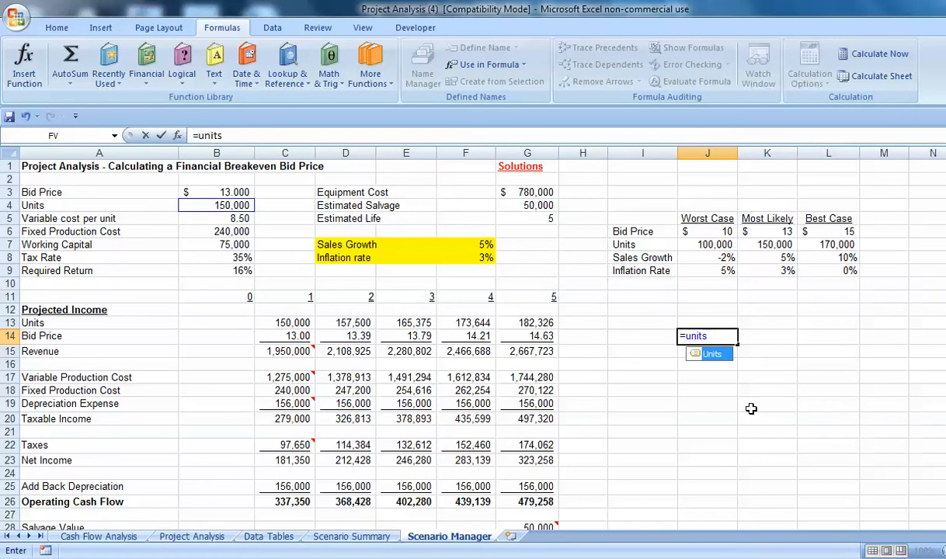
{"action": "key", "text": "Return"}
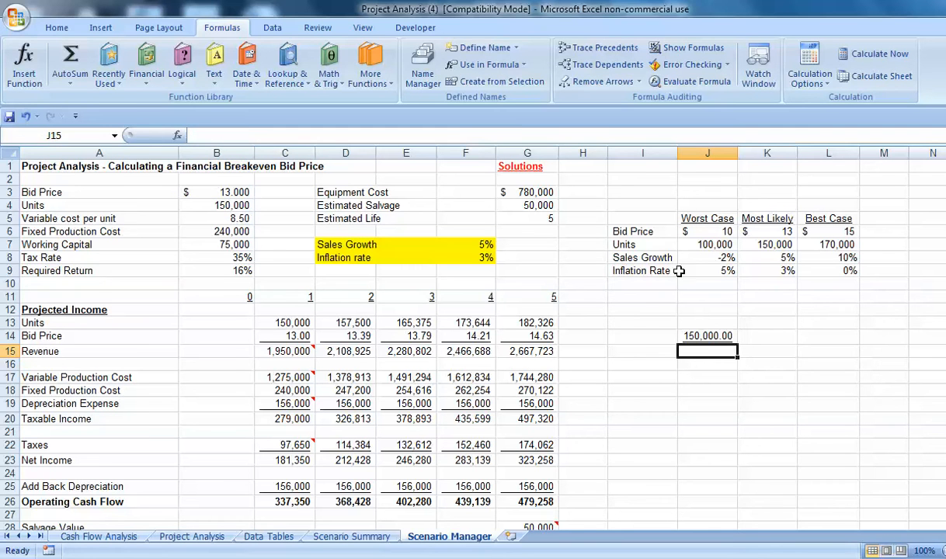
{"action": "left_click", "coordinate": [57, 27]}
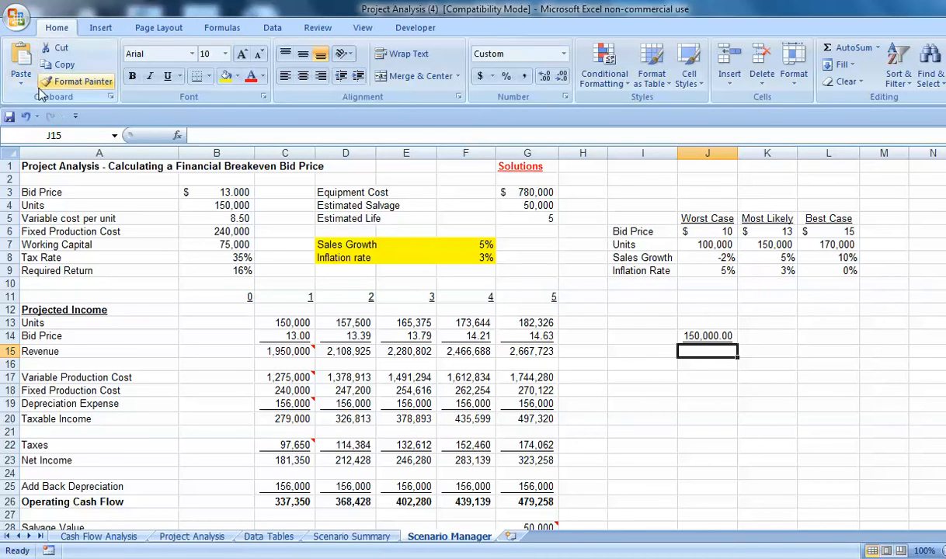
{"action": "left_click", "coordinate": [33, 116]}
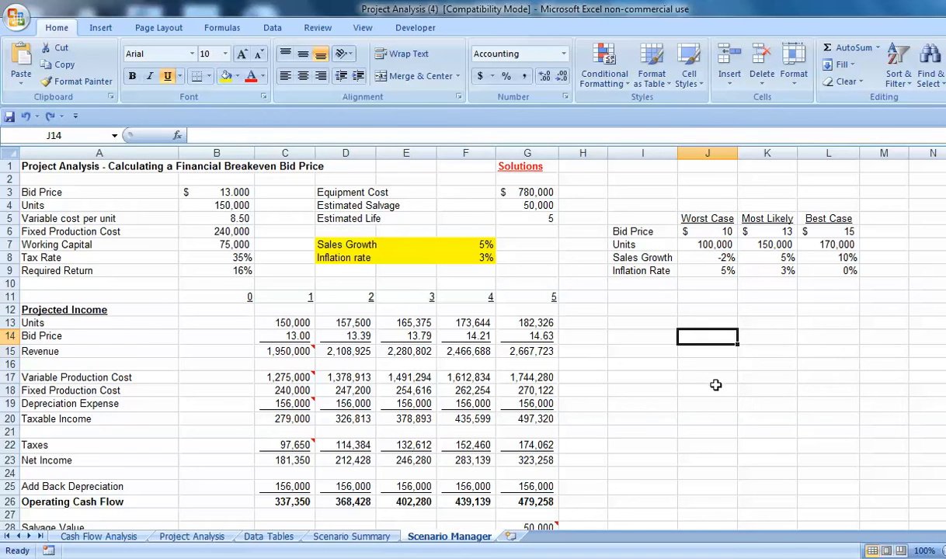
Name the sales growth cell F7 as Sales_Growth.
{"action": "left_click", "coordinate": [469, 245]}
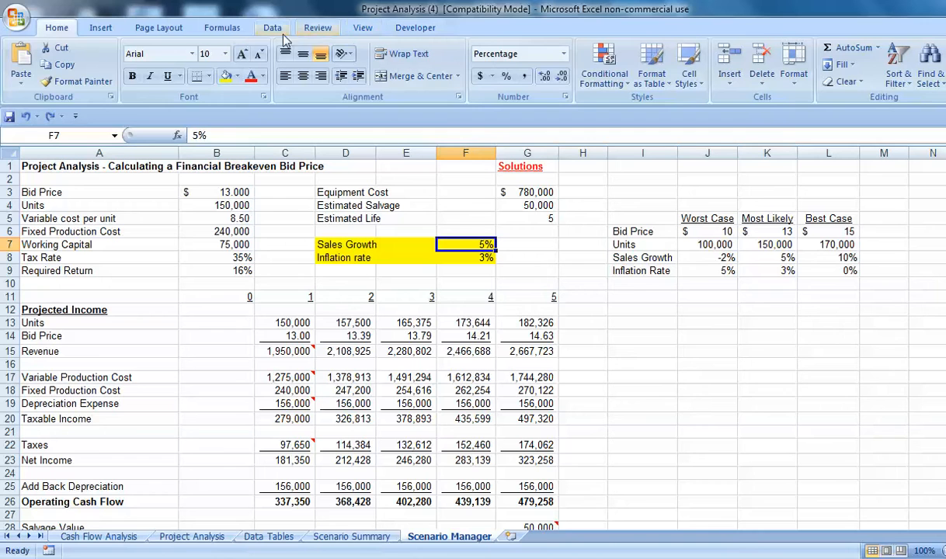
{"action": "left_click", "coordinate": [114, 135]}
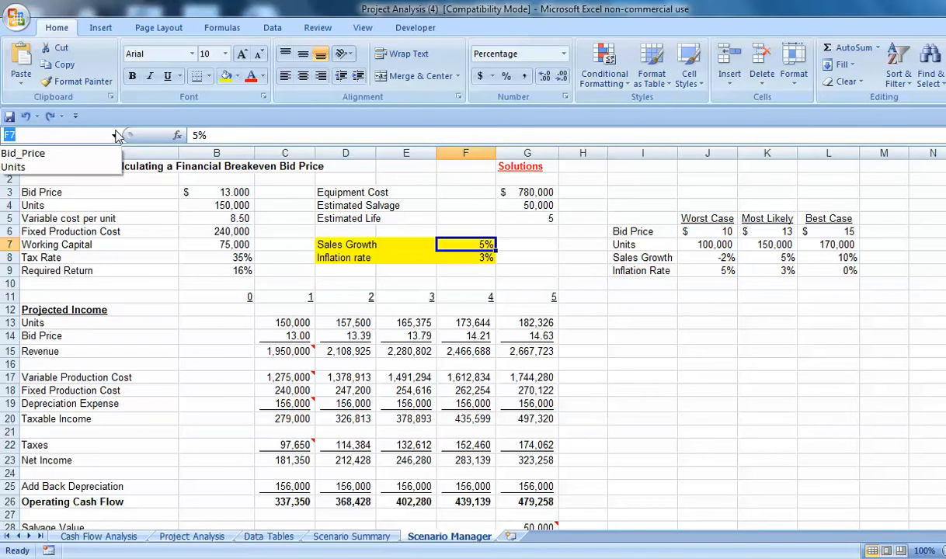
{"action": "type", "text": "Sales_Growth"}
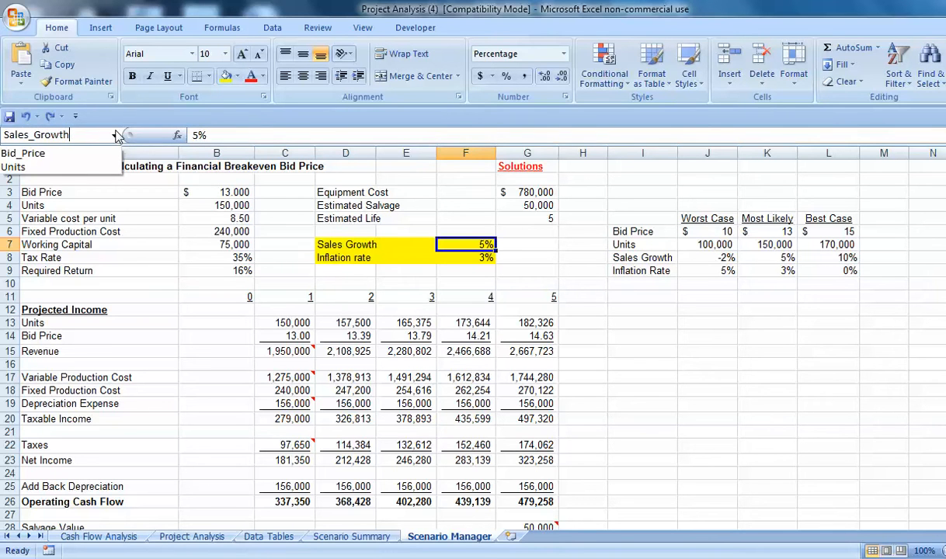
{"action": "key", "text": "Return"}
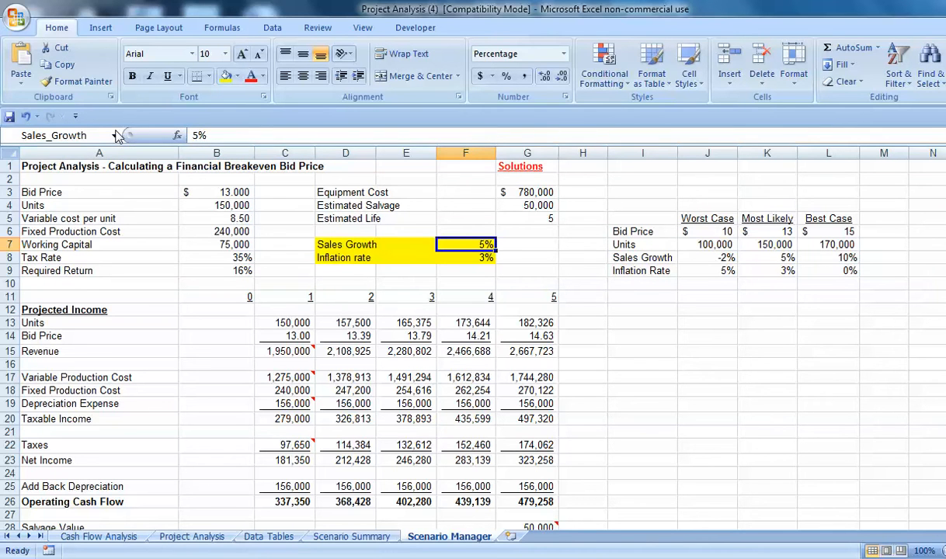
Define the name Inflation_Rate for the inflation rate cell F8.
{"action": "left_click", "coordinate": [468, 257]}
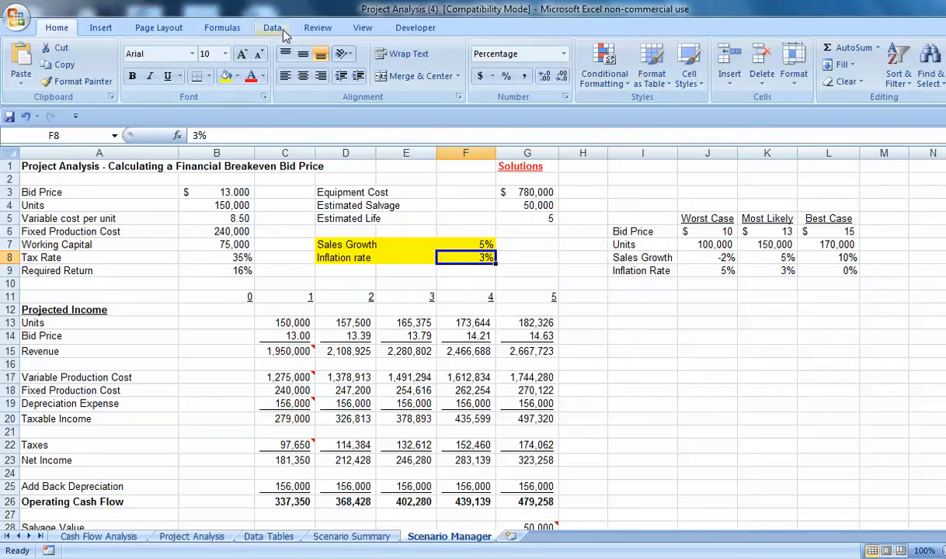
{"action": "left_click", "coordinate": [224, 29]}
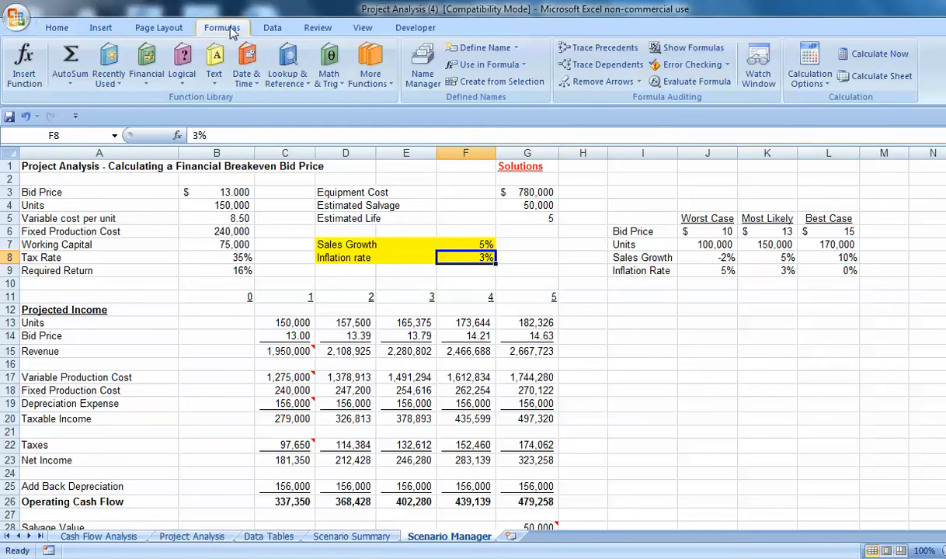
{"action": "left_click", "coordinate": [481, 47]}
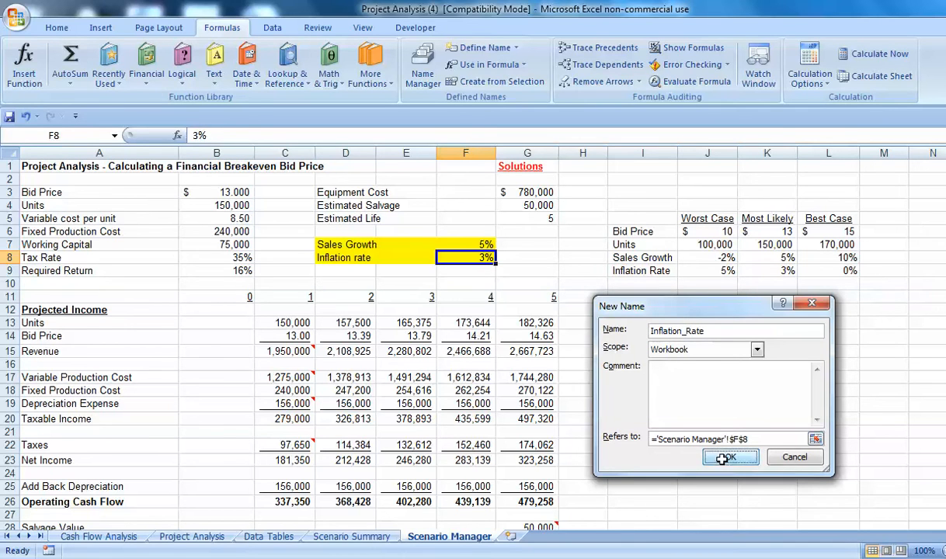
{"action": "key", "text": "Return"}
Name the year 1 operating cash flow cell C26 as YR1_OCF.
{"action": "left_click", "coordinate": [614, 429]}
{"action": "scroll", "coordinate": [614, 423], "scroll_direction": "down", "scroll_amount": 5}
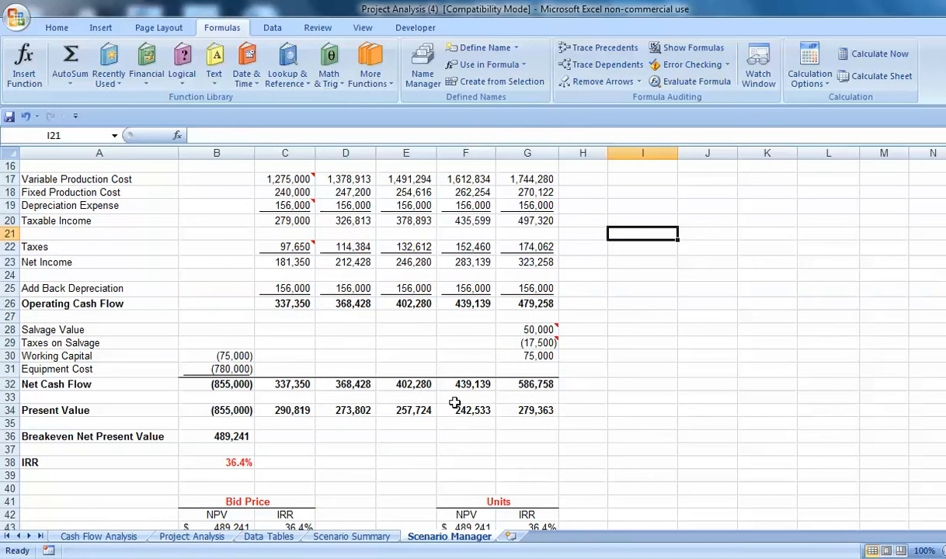
{"action": "left_click", "coordinate": [276, 302]}
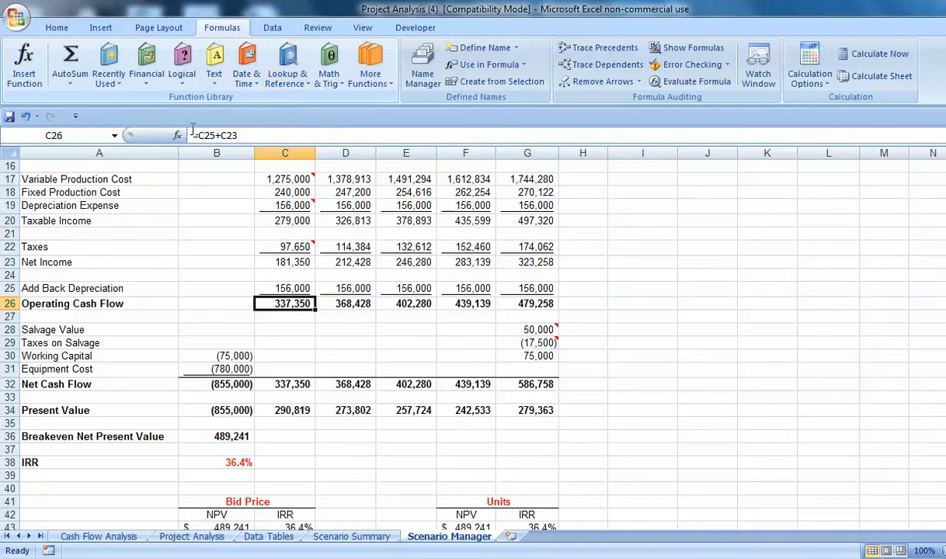
{"action": "left_click", "coordinate": [115, 138]}
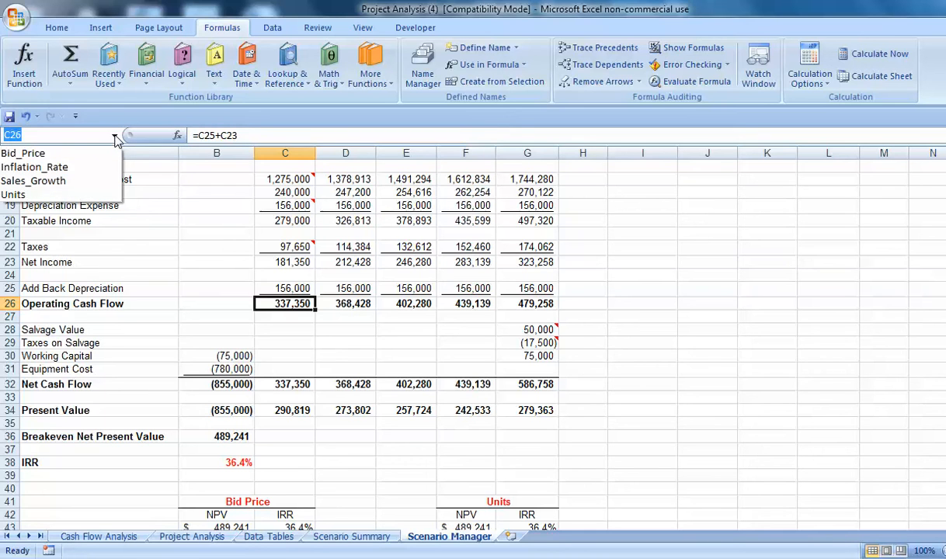
{"action": "type", "text": "YR!"}
{"action": "type", "text": "1"}
{"action": "type", "text": "_OCF"}
{"action": "key", "text": "Return"}
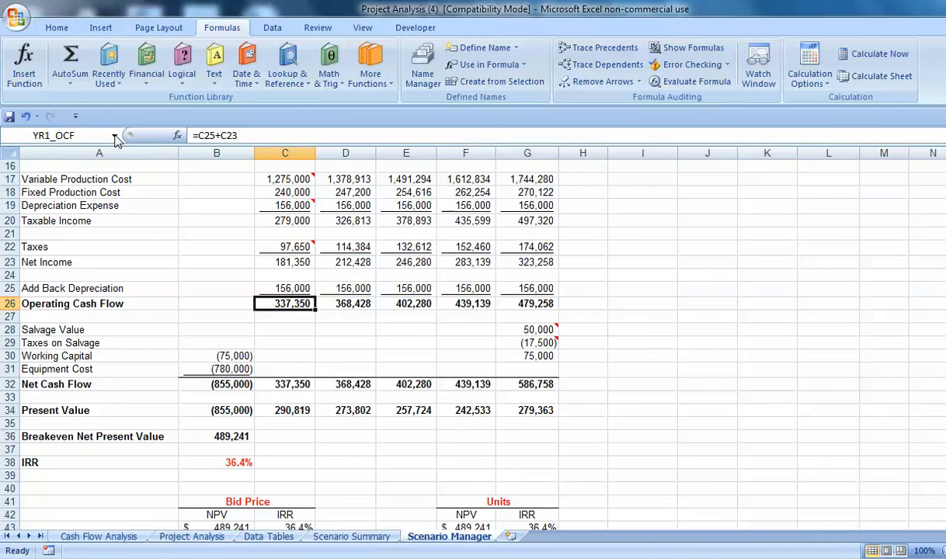
Define the name Net_Present_Value for the breakeven net present value cell B36.
{"action": "left_click", "coordinate": [216, 437]}
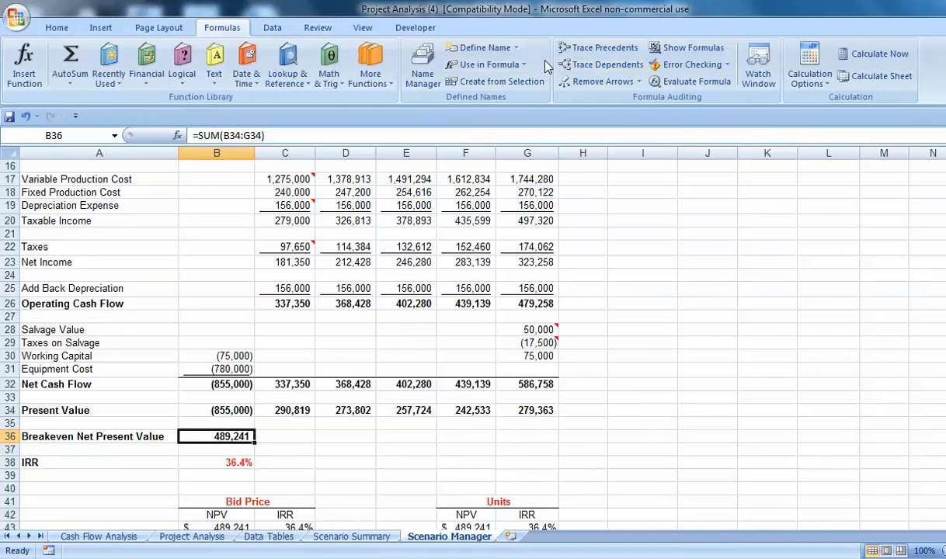
{"action": "left_click", "coordinate": [487, 48]}
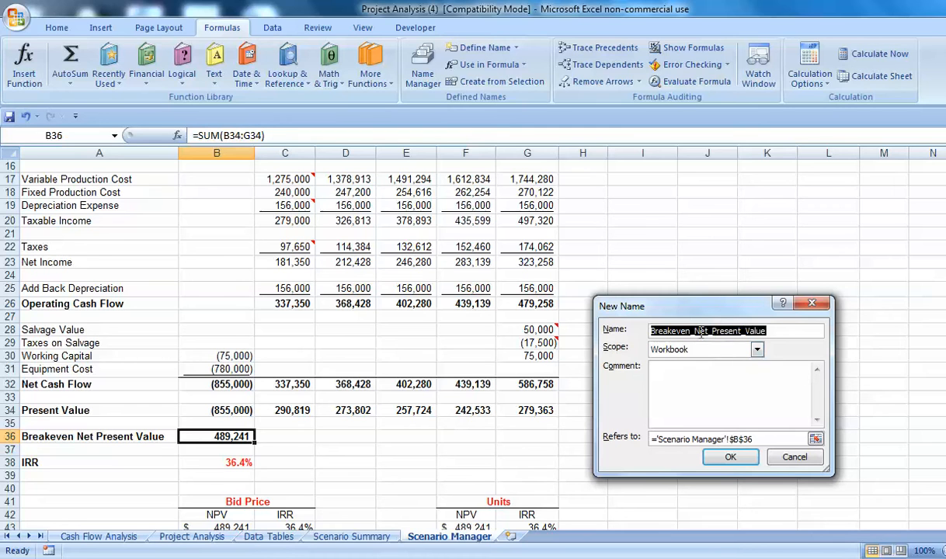
{"action": "left_click_drag", "start_coordinate": [696, 331], "coordinate": [611, 331]}
{"action": "key", "text": "Delete"}
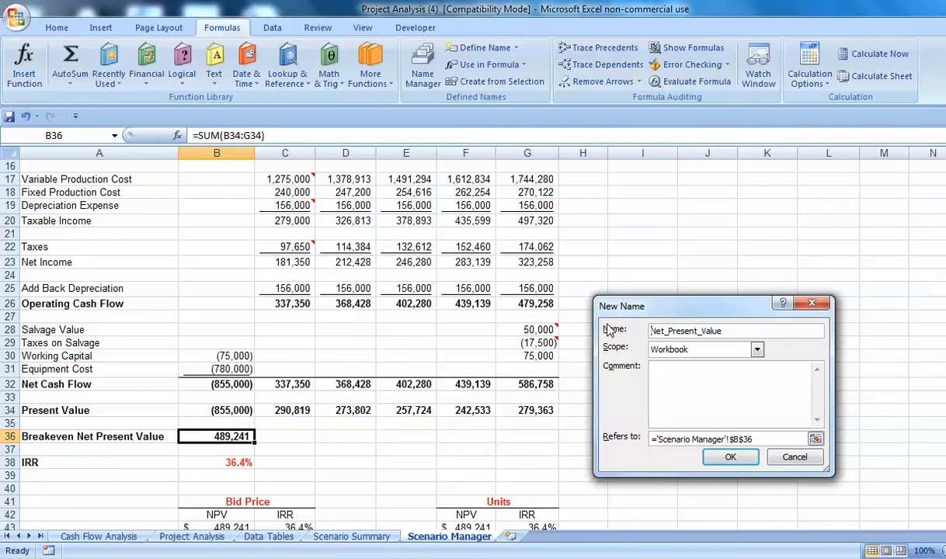
{"action": "left_click", "coordinate": [731, 459]}
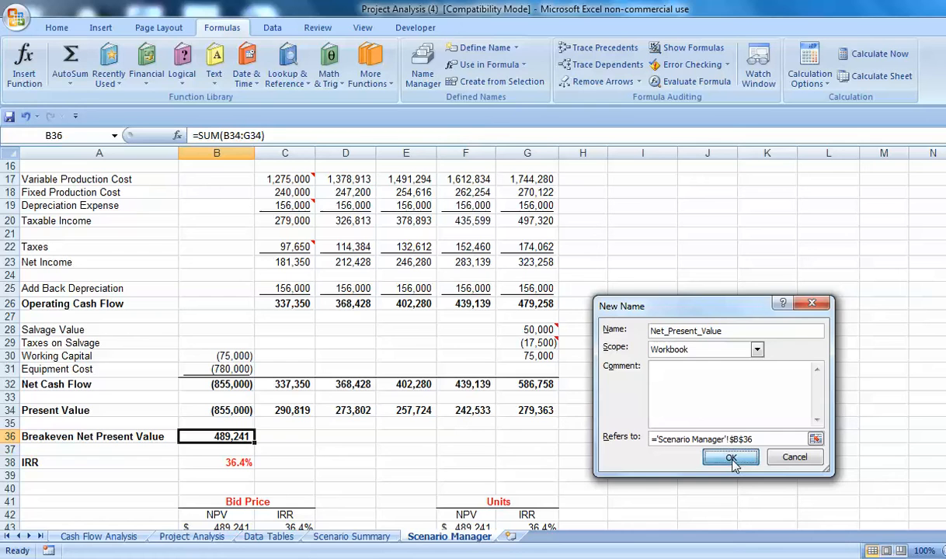
Define the name IRR for the IRR cell B38.
{"action": "left_click", "coordinate": [211, 464]}
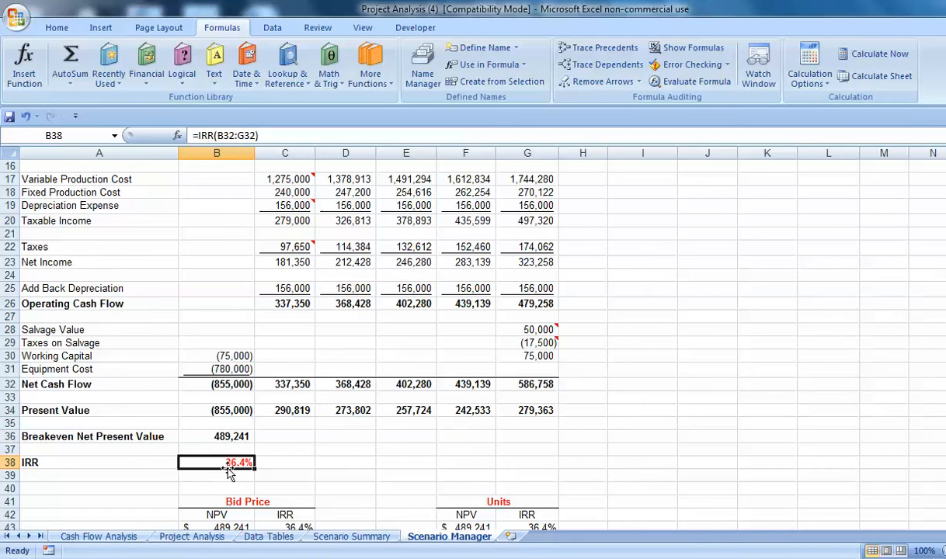
{"action": "left_click", "coordinate": [477, 48]}
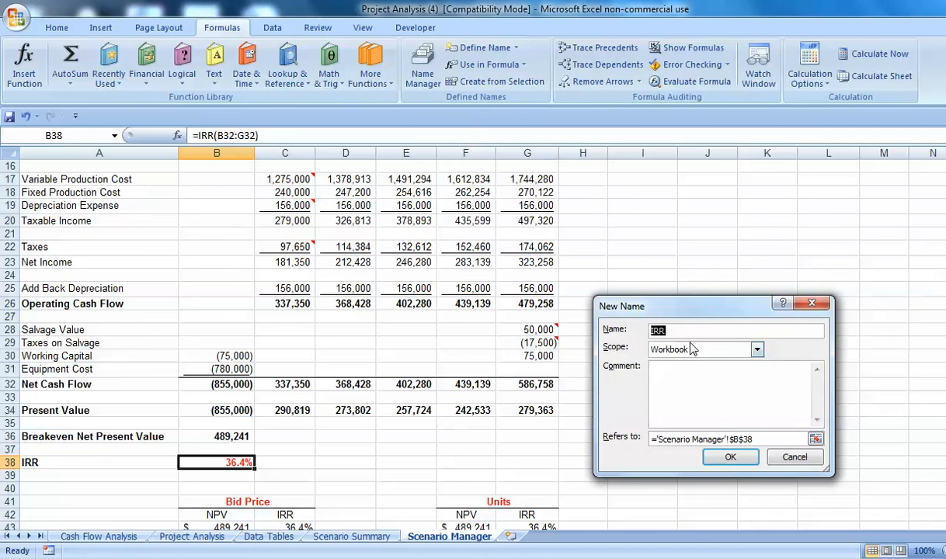
{"action": "left_click", "coordinate": [732, 460]}
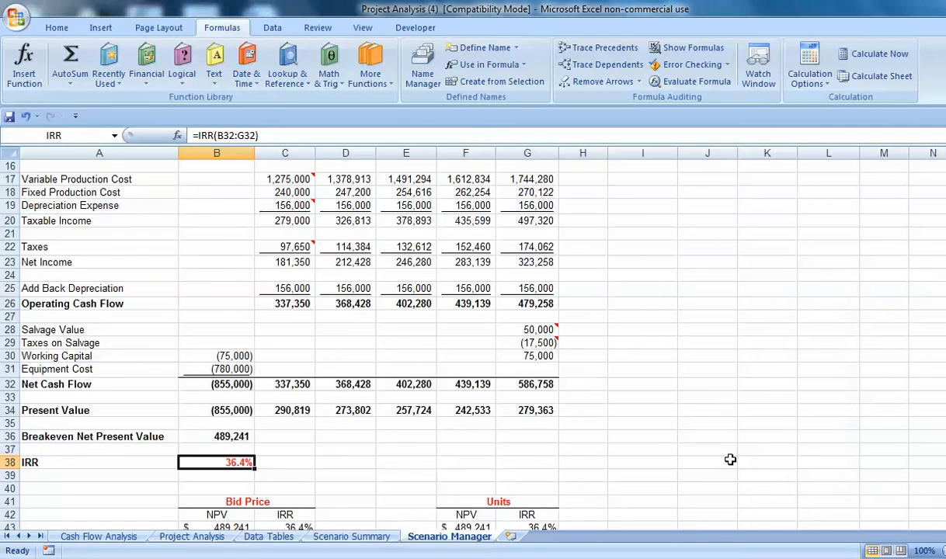
Generate a new scenario summary report with result cells C26, B36 and B38.
{"action": "left_click", "coordinate": [273, 28]}
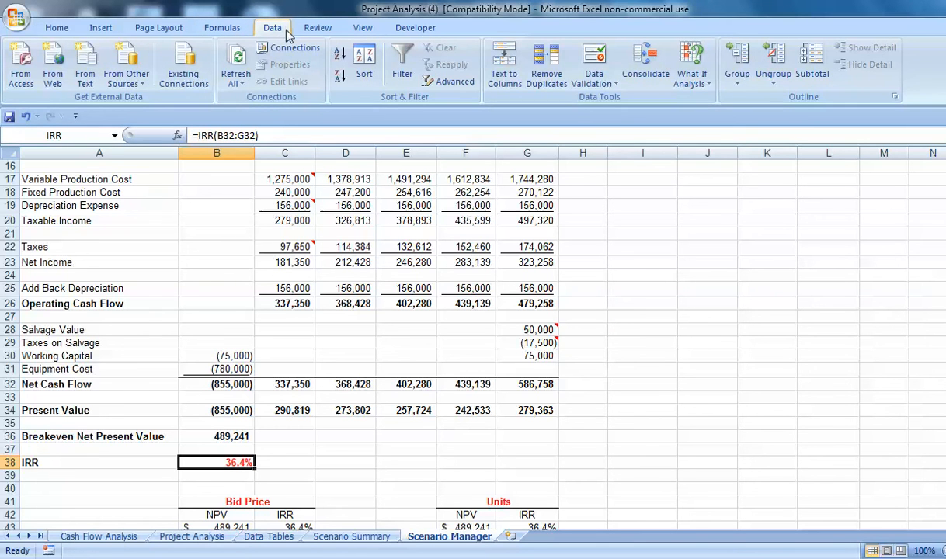
{"action": "left_click", "coordinate": [691, 77]}
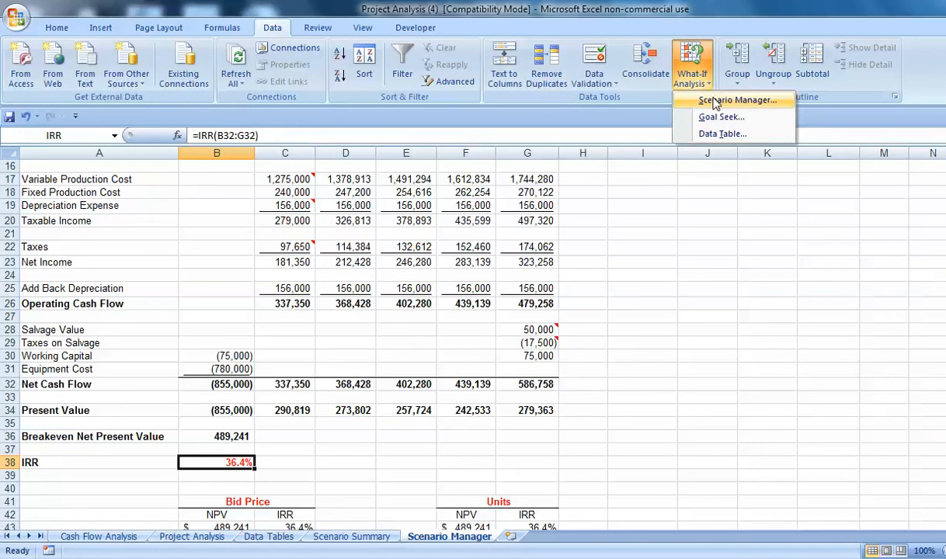
{"action": "left_click", "coordinate": [713, 99]}
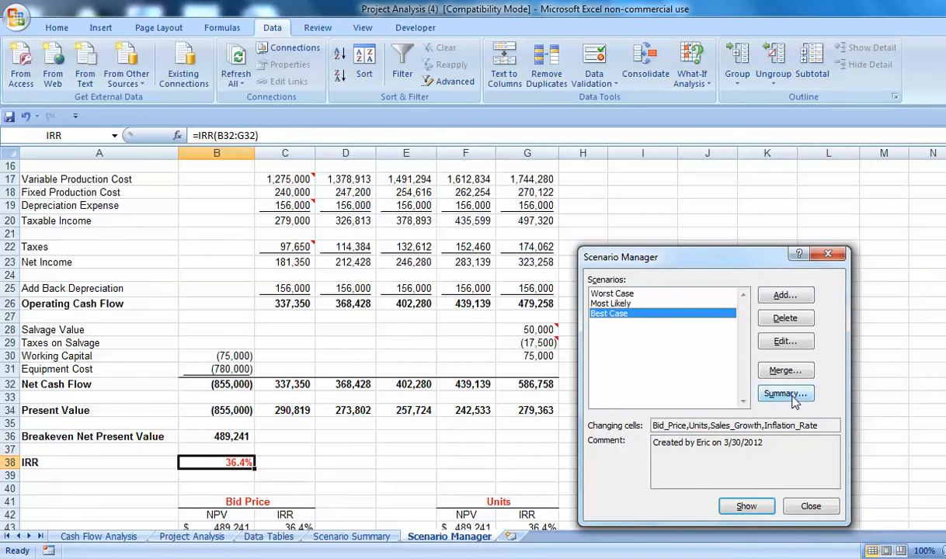
{"action": "left_click", "coordinate": [786, 394]}
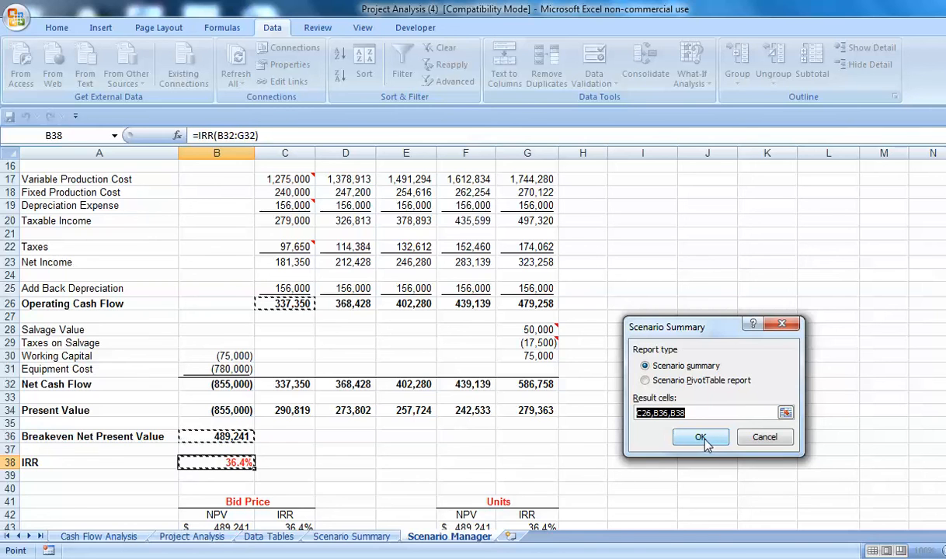
{"action": "left_click", "coordinate": [702, 438]}
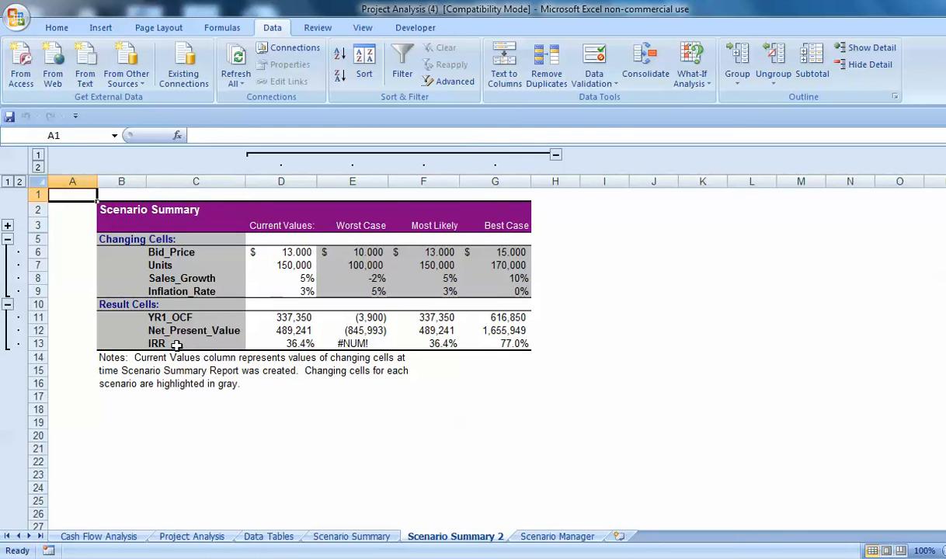
Add a guess of -.20 to the IRR formula in cell B38 on the Scenario Manager sheet.
{"action": "left_click", "coordinate": [334, 342]}
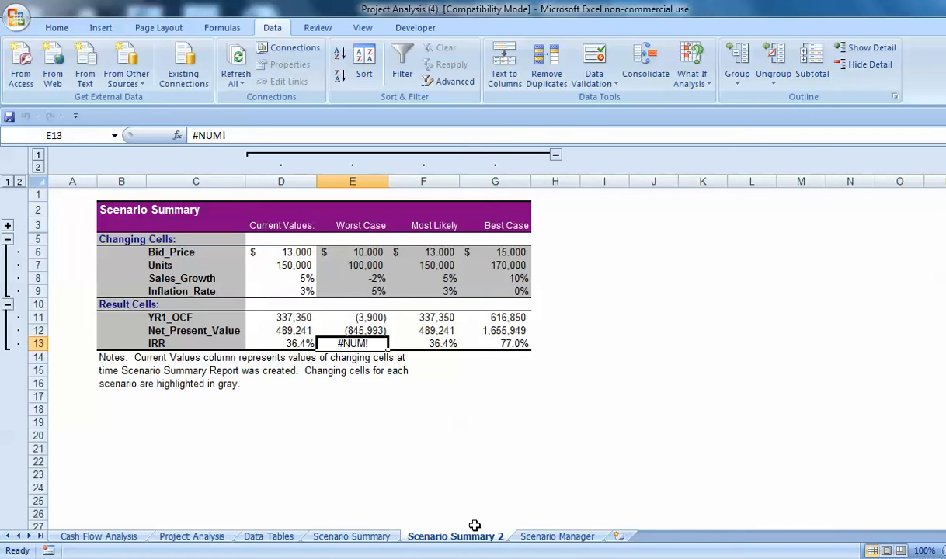
{"action": "left_click", "coordinate": [550, 540]}
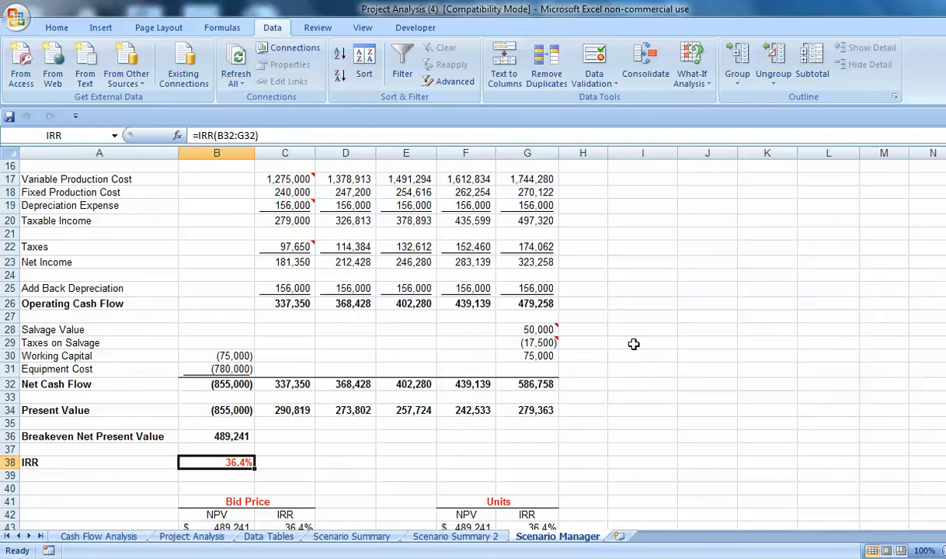
{"action": "left_click", "coordinate": [179, 137]}
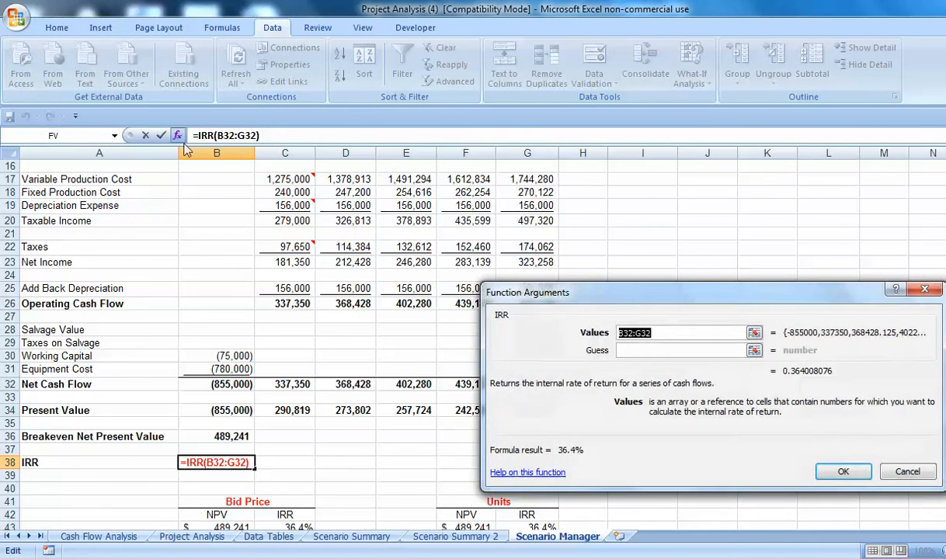
{"action": "left_click_drag", "start_coordinate": [724, 281], "coordinate": [703, 141]}
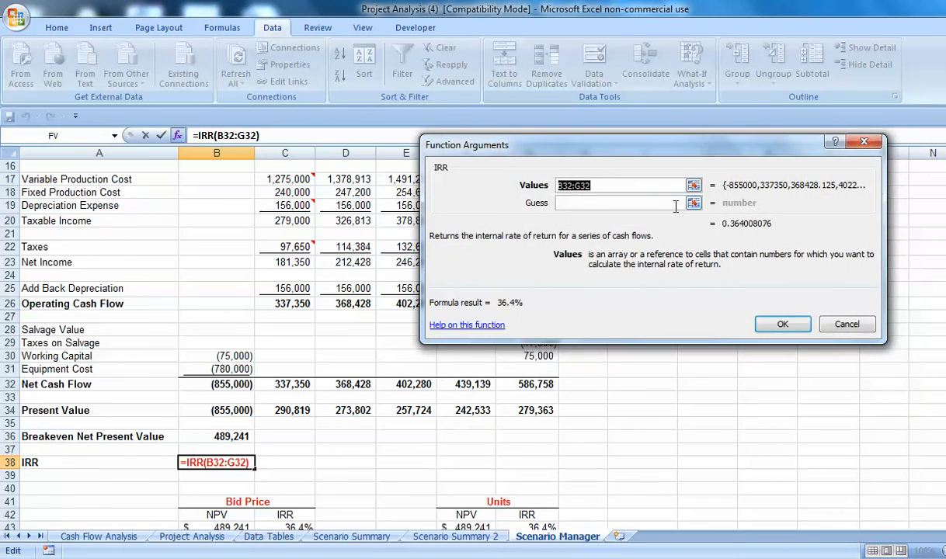
{"action": "left_click", "coordinate": [611, 205]}
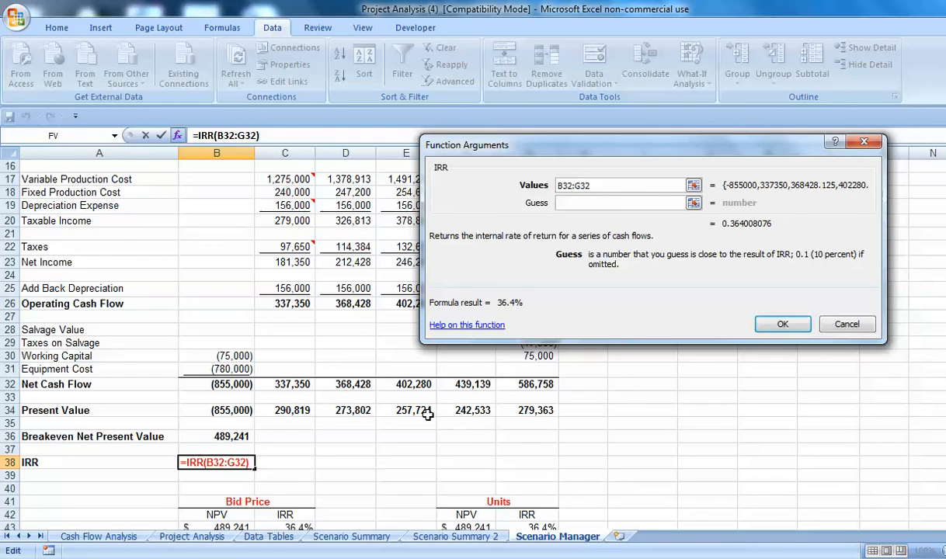
{"action": "type", "text": "-.20"}
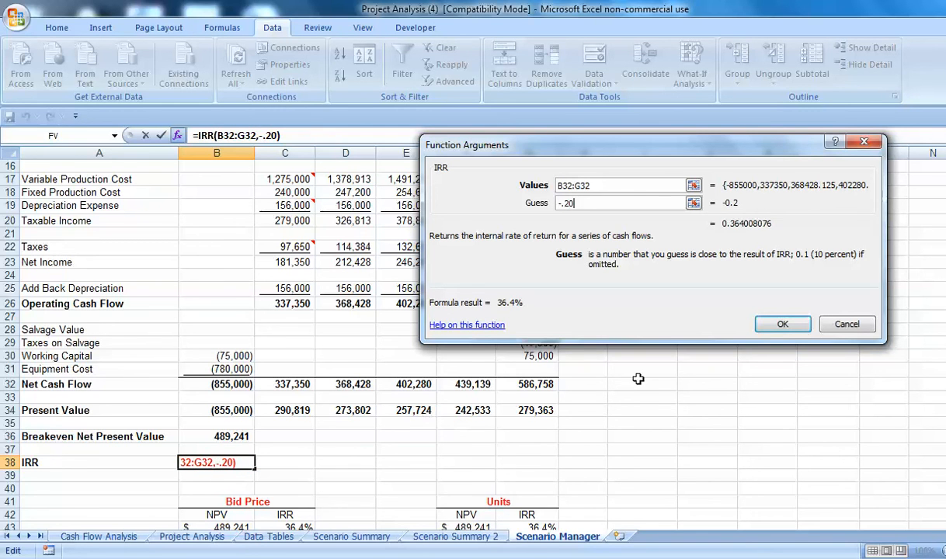
{"action": "left_click", "coordinate": [783, 323]}
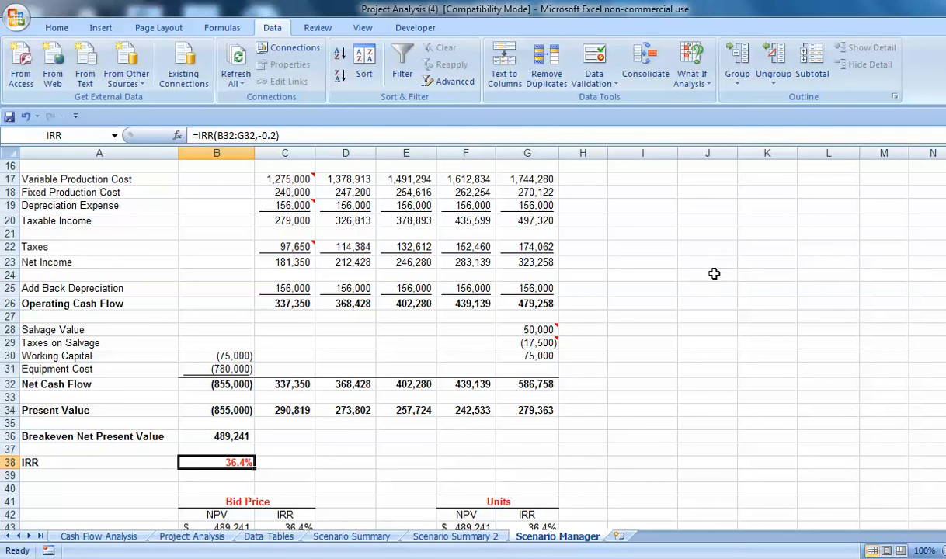
Generate another scenario summary report with result cells C26, B36 and B38.
{"action": "left_click", "coordinate": [704, 84]}
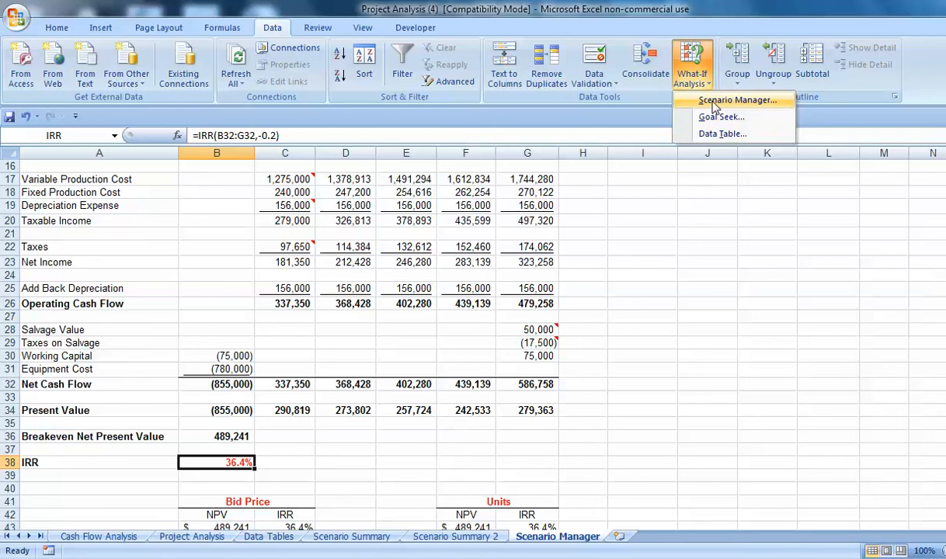
{"action": "left_click", "coordinate": [709, 101]}
{"action": "left_click", "coordinate": [722, 246]}
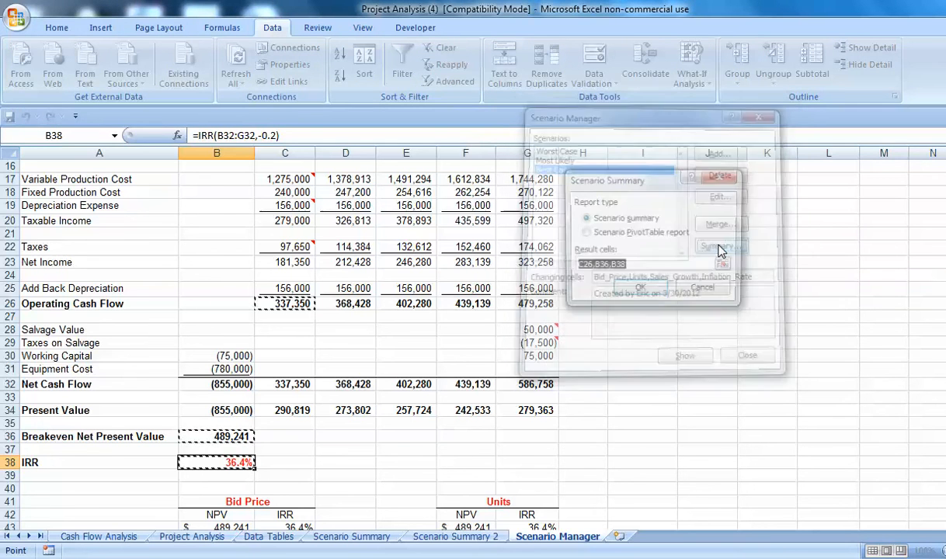
{"action": "left_click", "coordinate": [717, 290]}
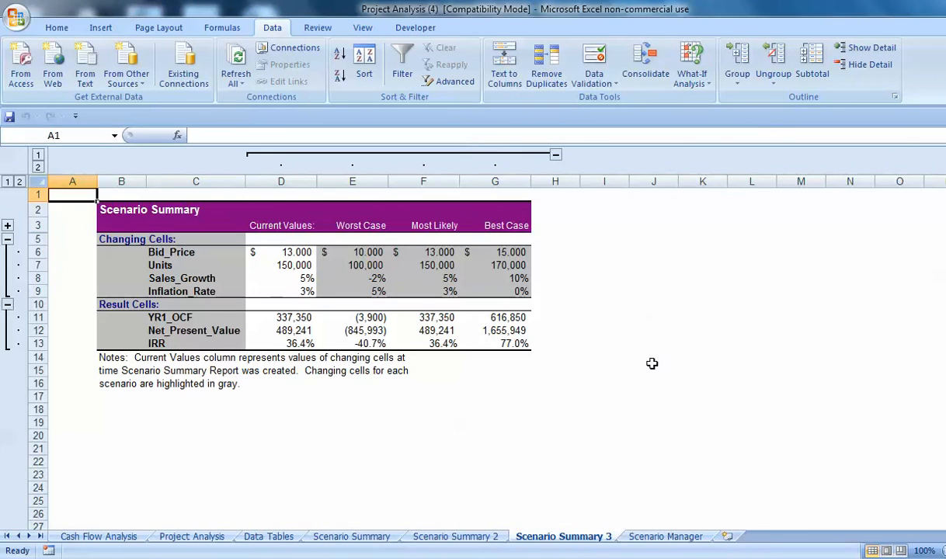
Examine the Worst Case column values in the new scenario summary report.
{"action": "left_click", "coordinate": [364, 343]}
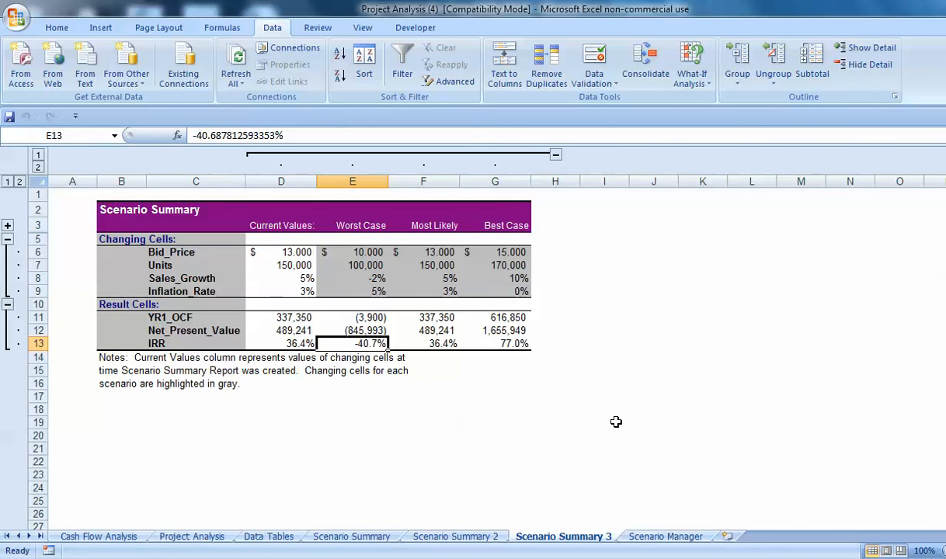
{"action": "left_click_drag", "start_coordinate": [519, 249], "coordinate": [494, 342]}
{"action": "left_click_drag", "start_coordinate": [395, 246], "coordinate": [424, 345]}
{"action": "left_click", "coordinate": [360, 250]}
{"action": "left_click_drag", "start_coordinate": [359, 250], "coordinate": [353, 344]}
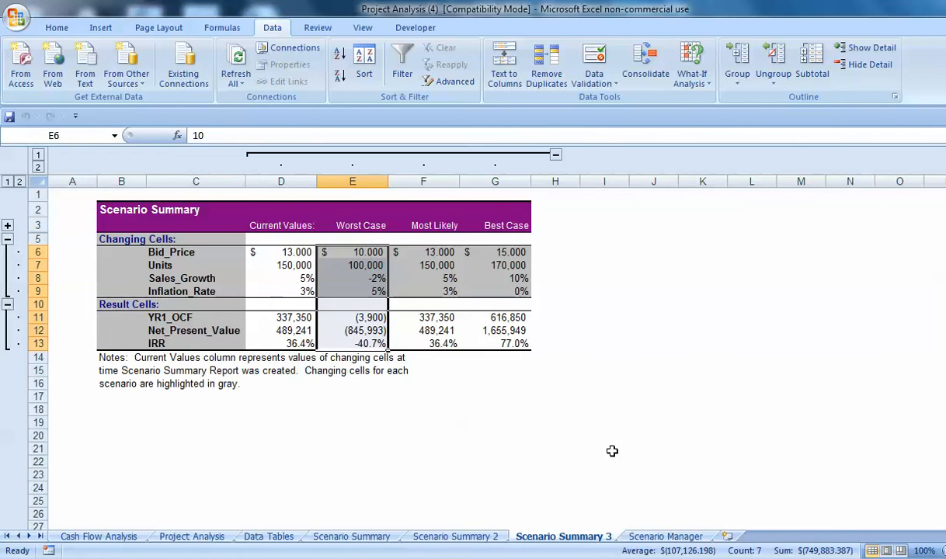
Show the Best Case, Worst Case and Most Likely scenarios in turn on the Scenario Manager sheet, then close Scenario Manager.
{"action": "left_click", "coordinate": [677, 539]}
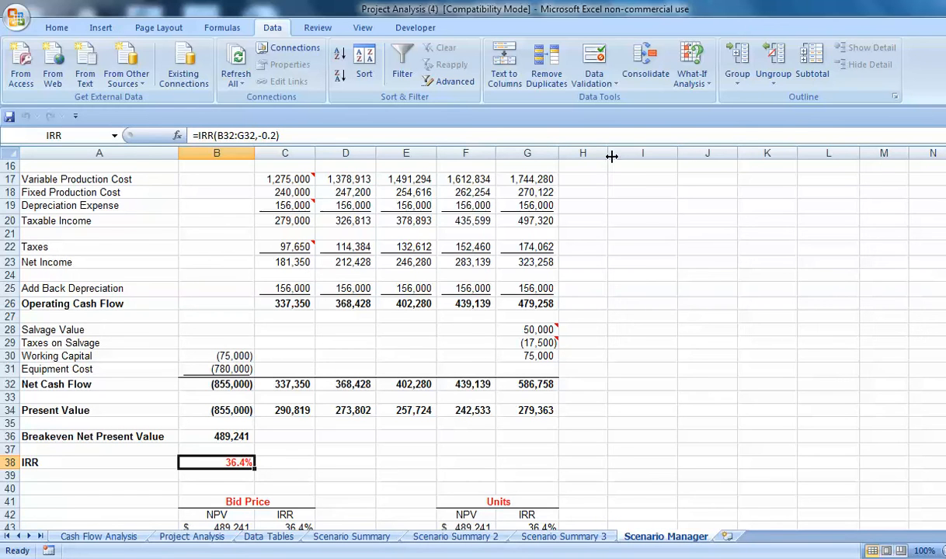
{"action": "left_click", "coordinate": [700, 80]}
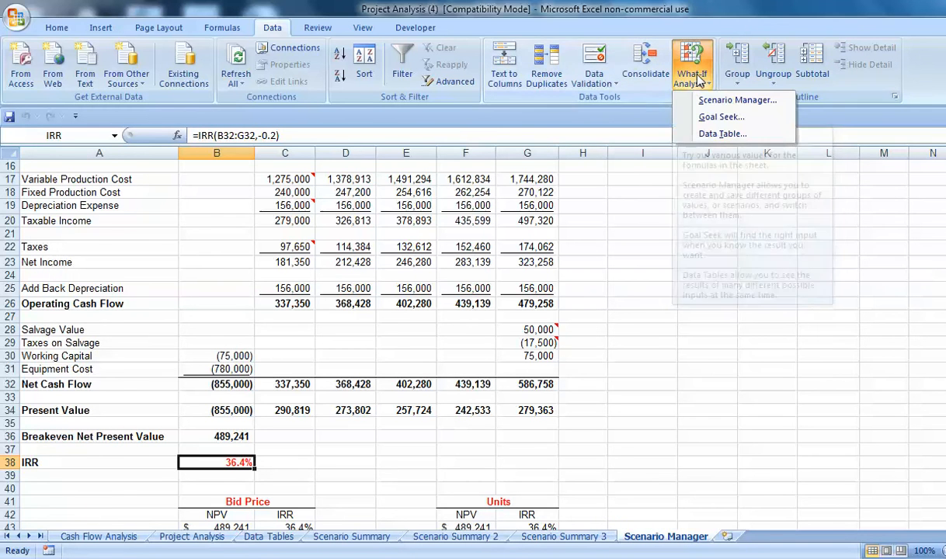
{"action": "left_click", "coordinate": [734, 100]}
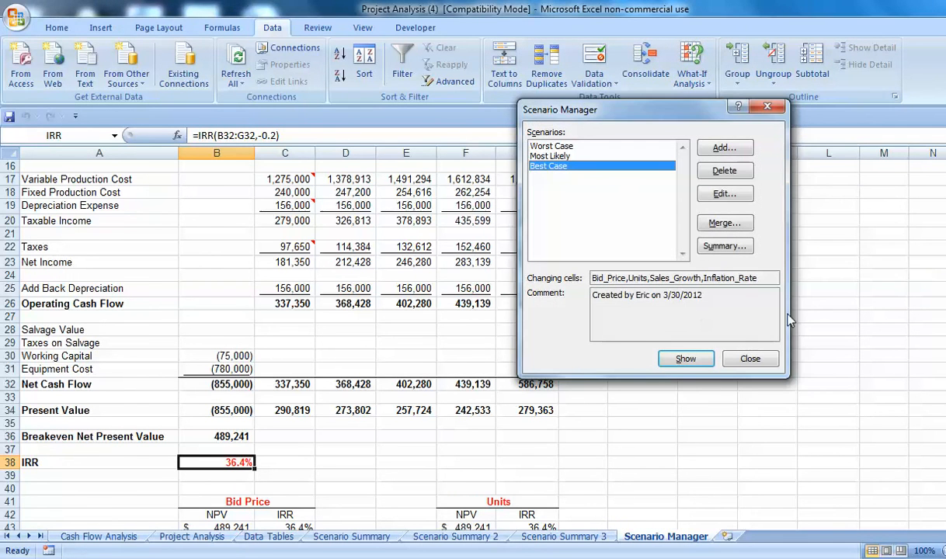
{"action": "left_click", "coordinate": [685, 361]}
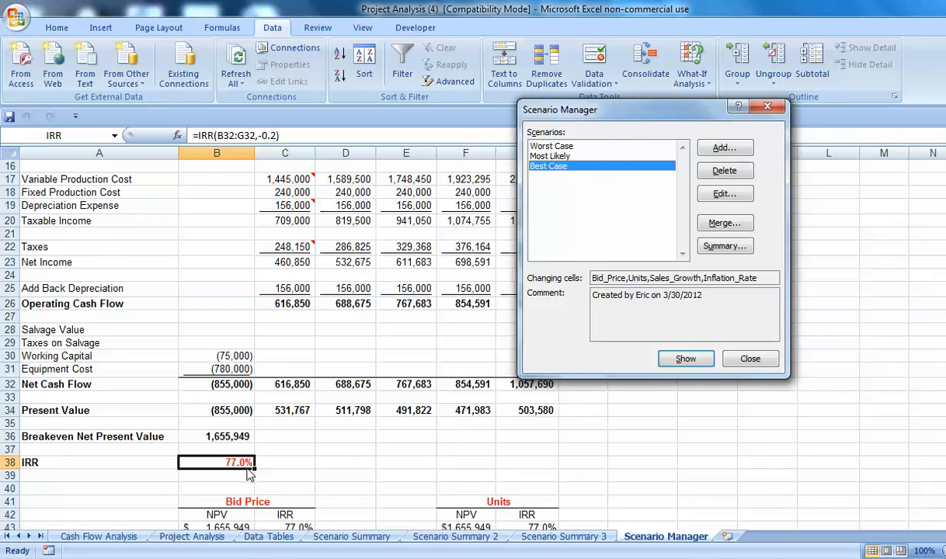
{"action": "left_click", "coordinate": [549, 155]}
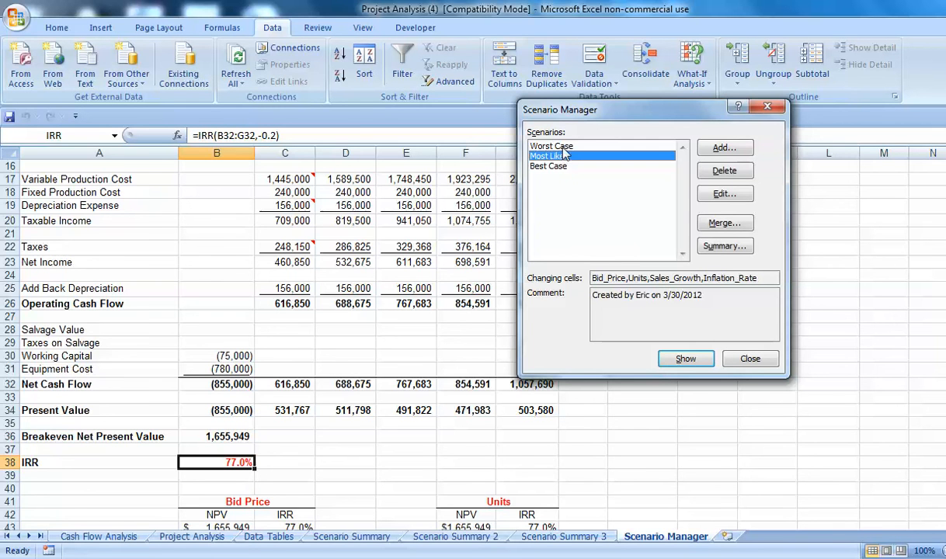
{"action": "left_click", "coordinate": [543, 146]}
{"action": "left_click", "coordinate": [684, 359]}
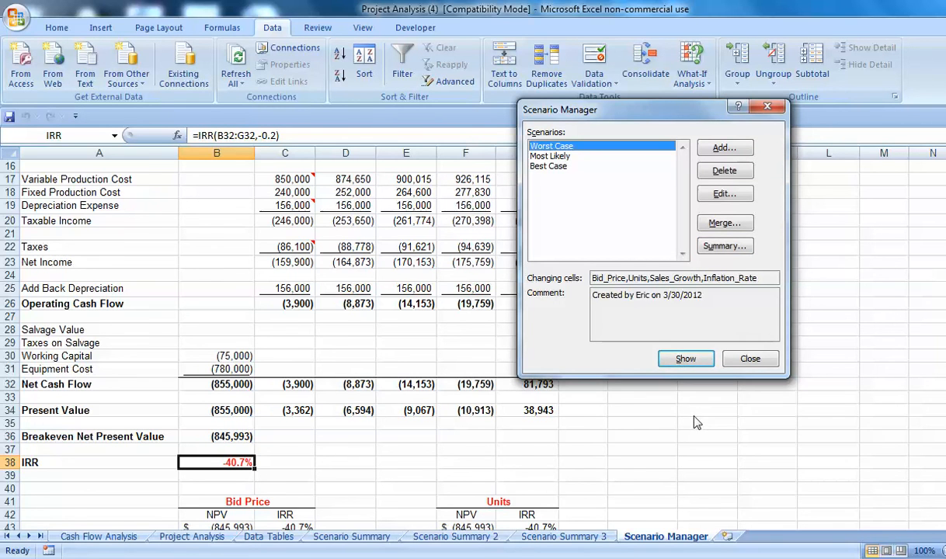
{"action": "left_click", "coordinate": [543, 156]}
{"action": "left_click", "coordinate": [686, 361]}
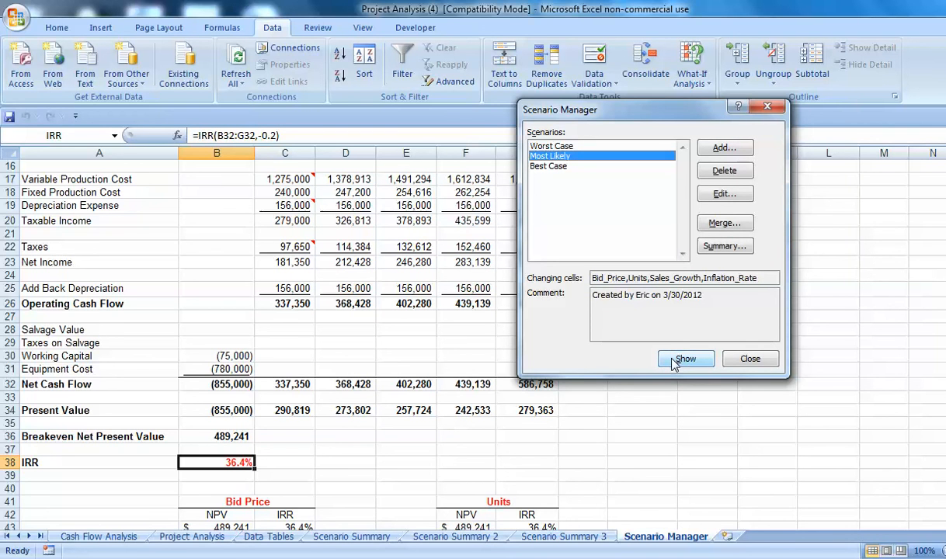
{"action": "left_click", "coordinate": [751, 359]}
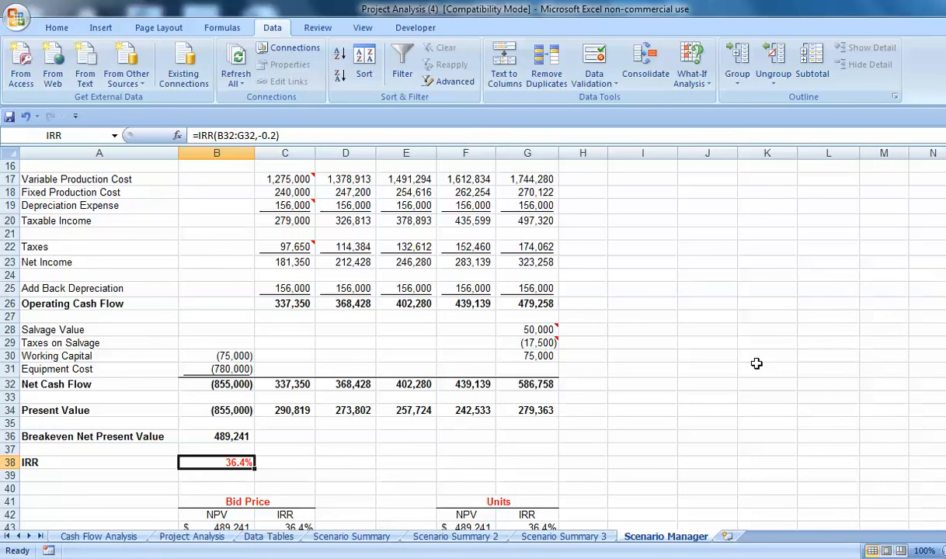
{"action": "scroll", "coordinate": [757, 364], "scroll_direction": "down", "scroll_amount": 4}
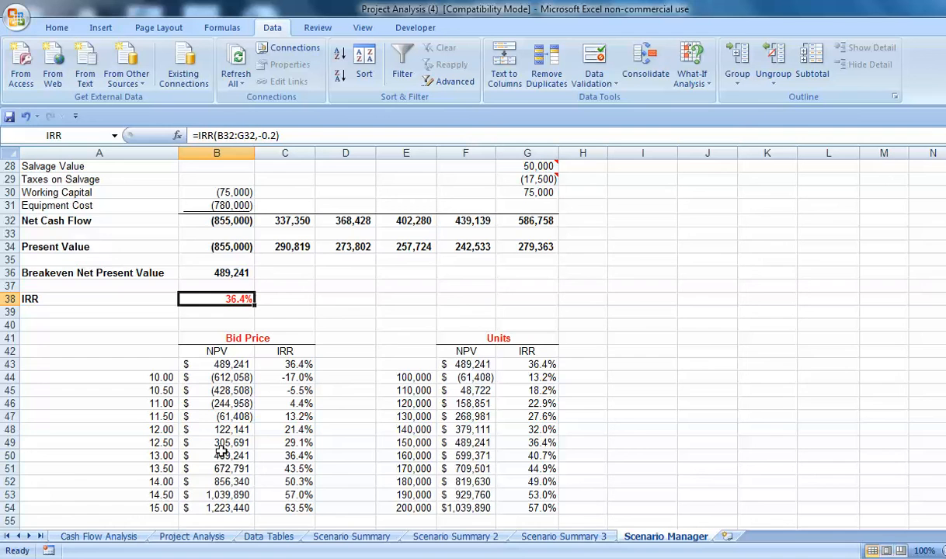
{"action": "scroll", "coordinate": [224, 414], "scroll_direction": "up", "scroll_amount": 9}
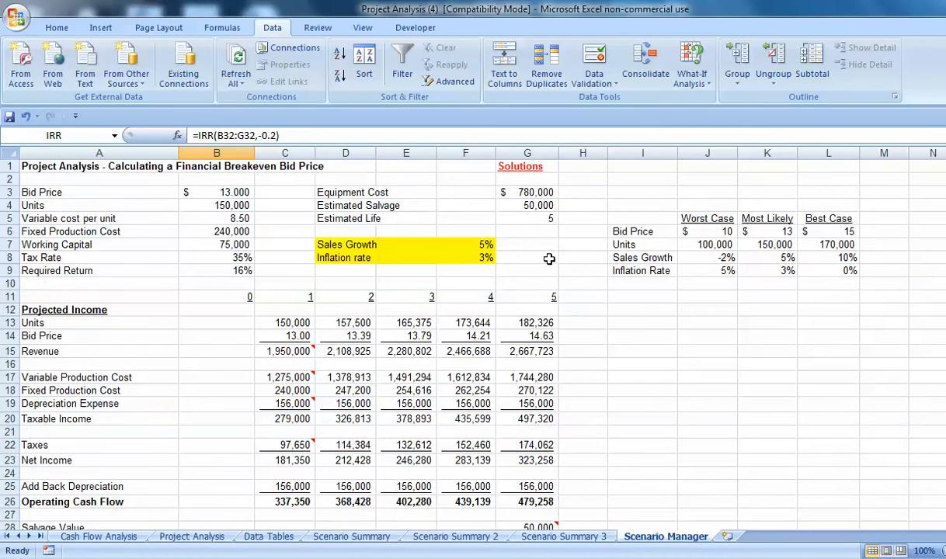